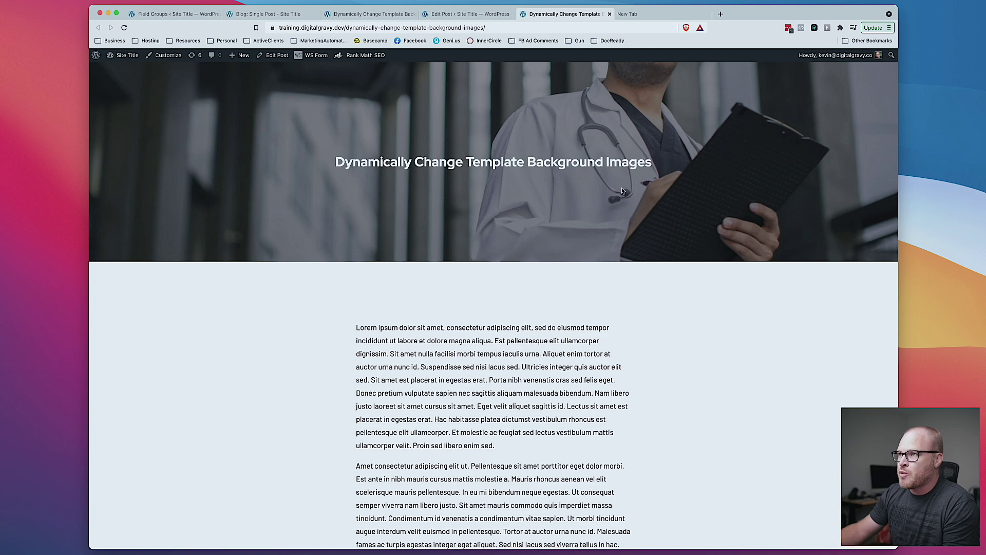
Step: In the Single Post template, inspect the hero's background image, rgba(15,15,15,0.45) overlay and 50 position values
left_click(201, 16)
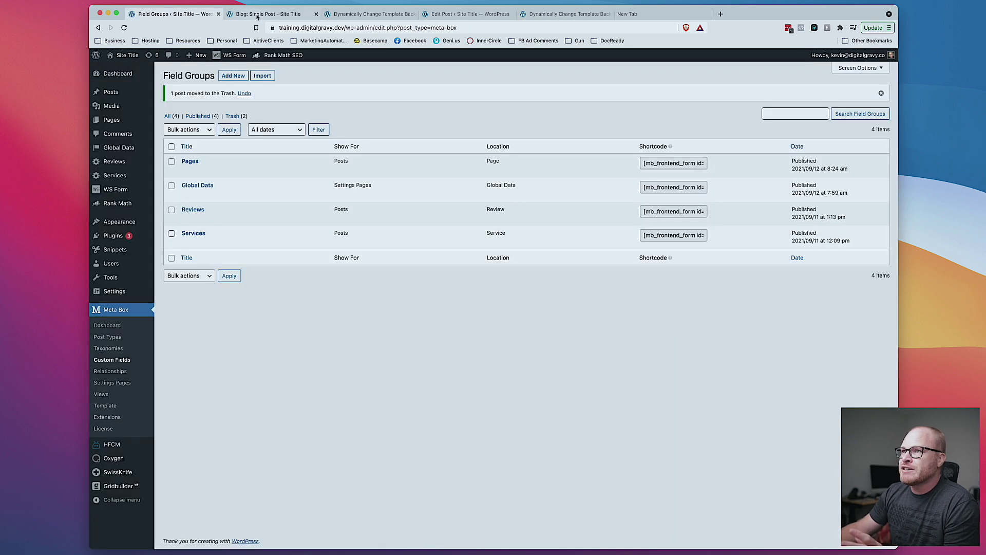
left_click(257, 15)
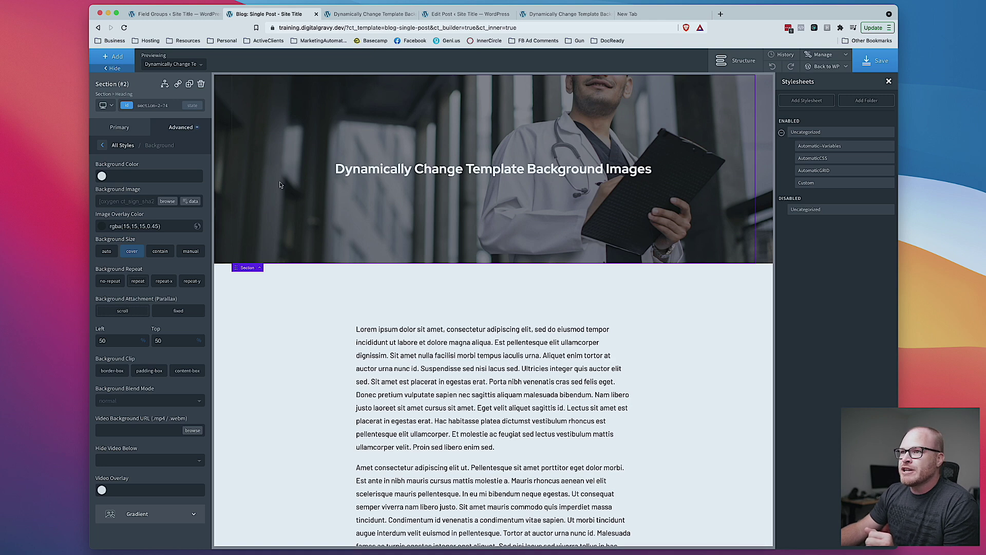
left_click(182, 128)
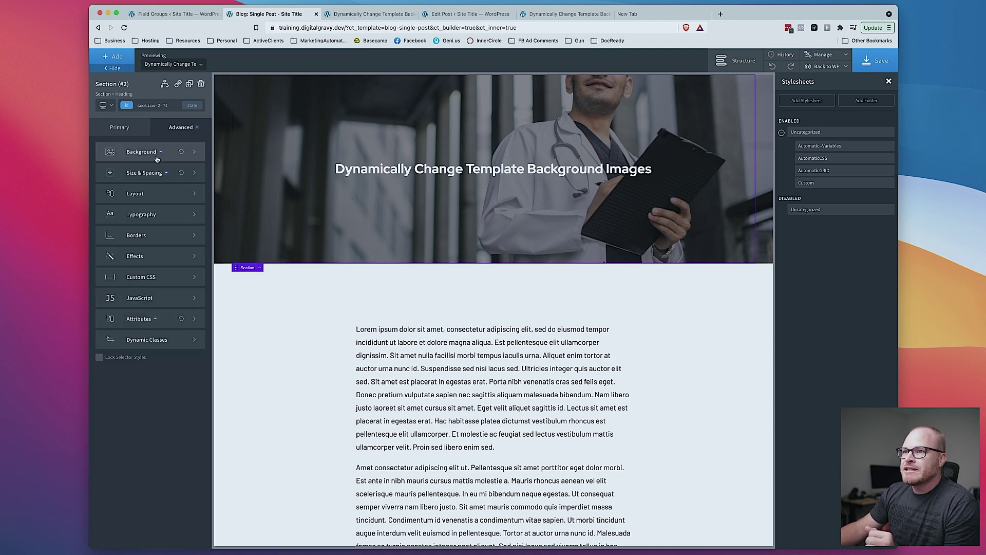
left_click(170, 152)
left_click(110, 201)
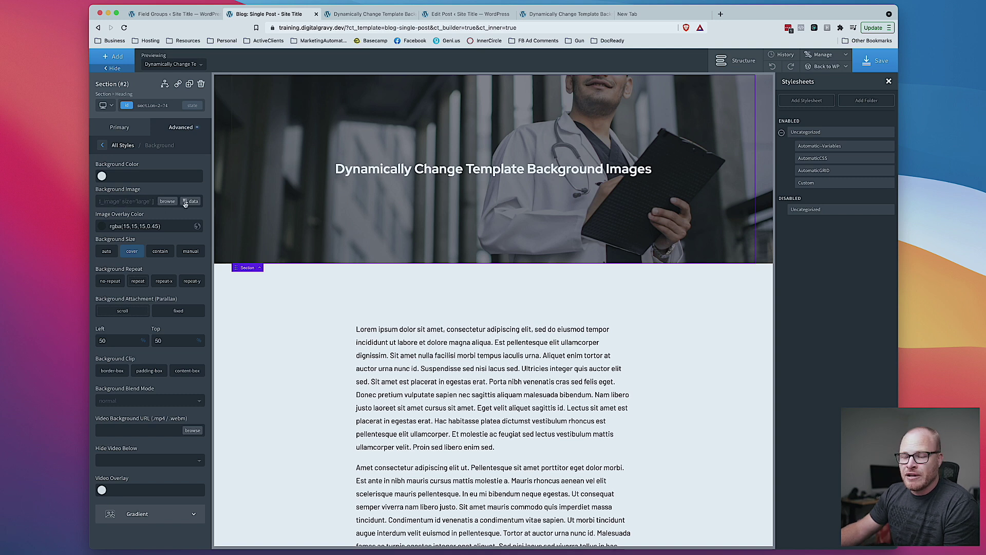
left_click_drag(169, 226, 88, 226)
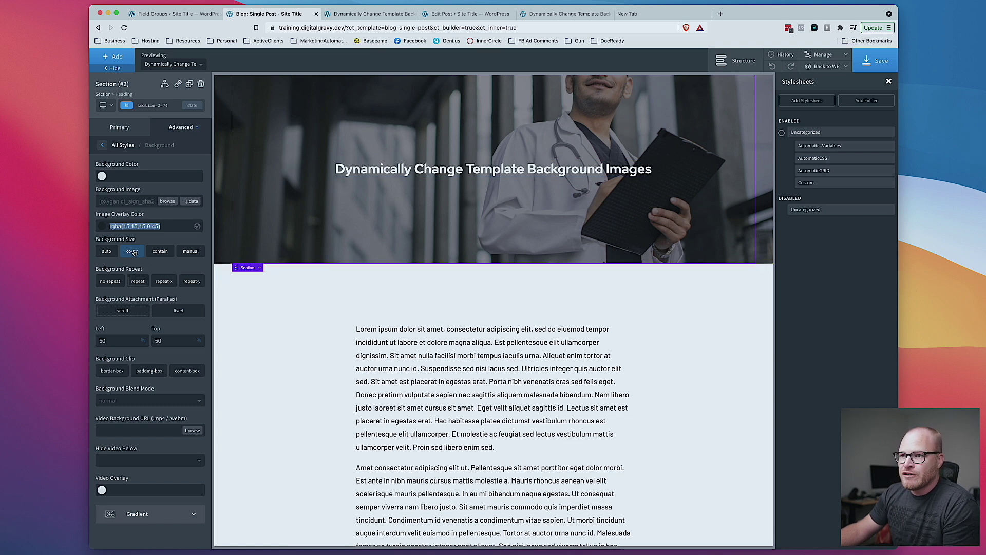
double_click(128, 340)
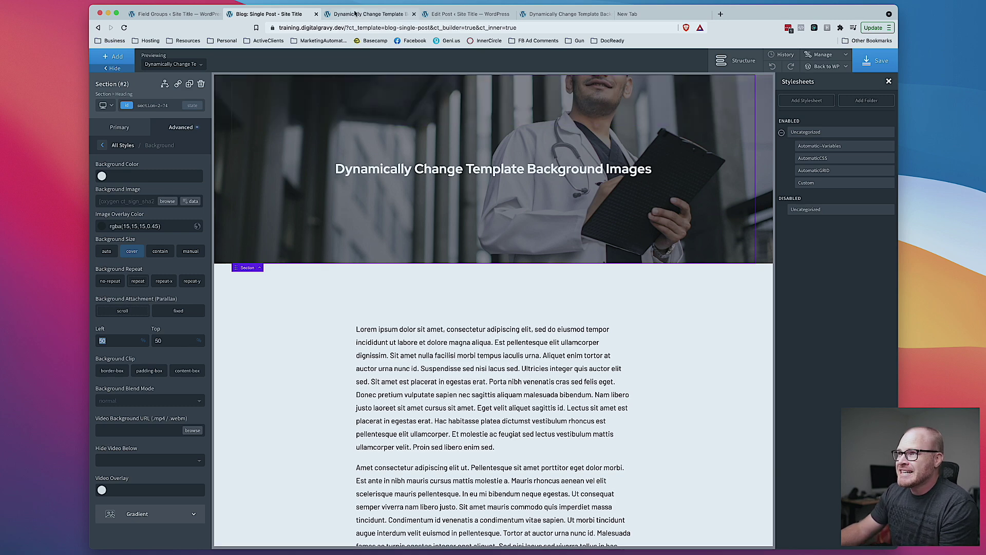
key("ctrl+Tab")
key("ctrl+Tab")
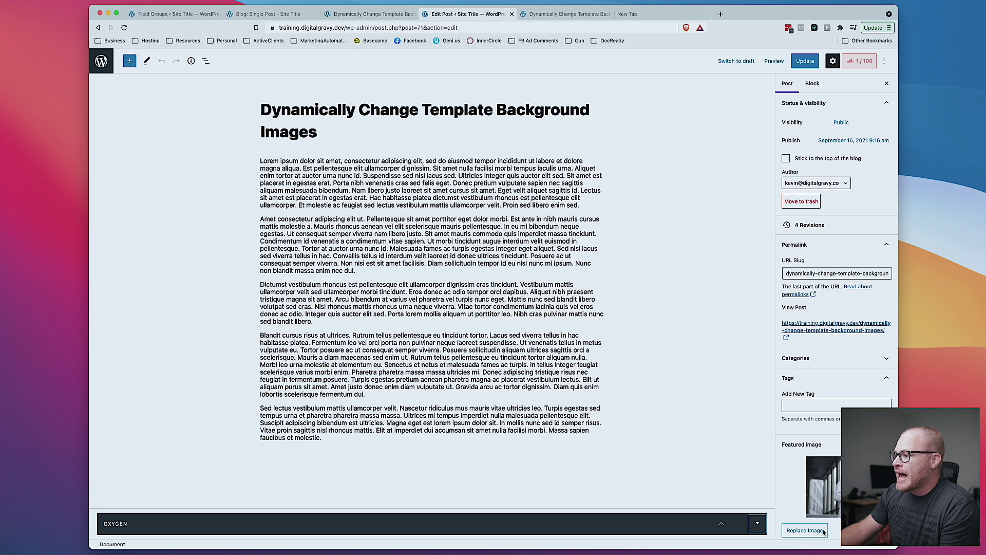
Step: Set the photo of the woman stretching as the featured image and update the post
left_click(824, 531)
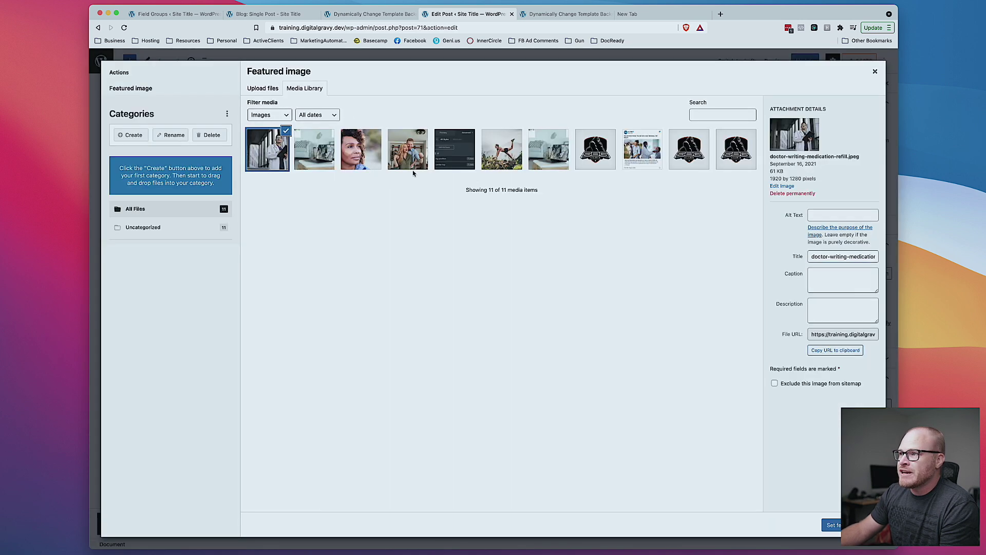
left_click(498, 156)
left_click(828, 525)
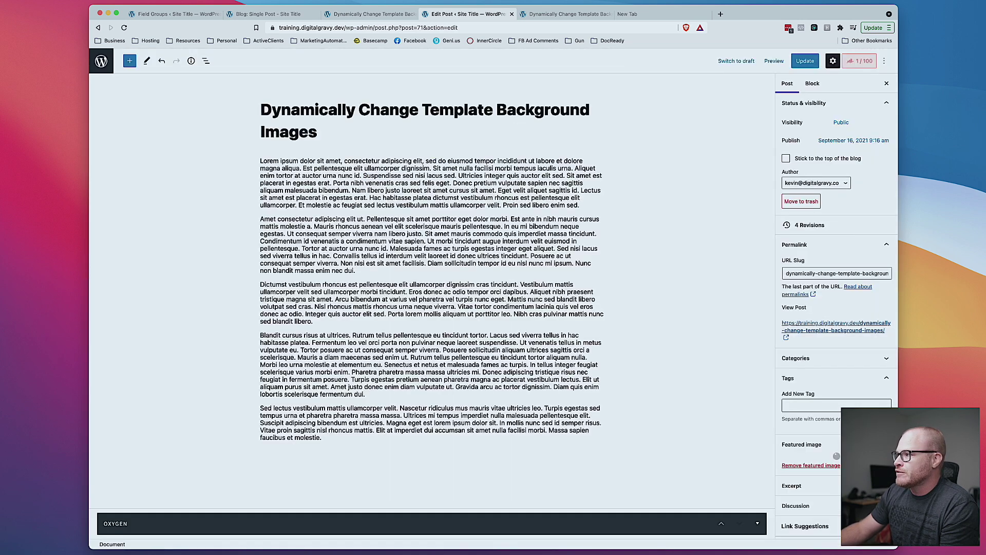
left_click(804, 60)
Step: Reload the live post to check the new hero image, then return to the editor
key("ctrl+Tab")
key("super+r")
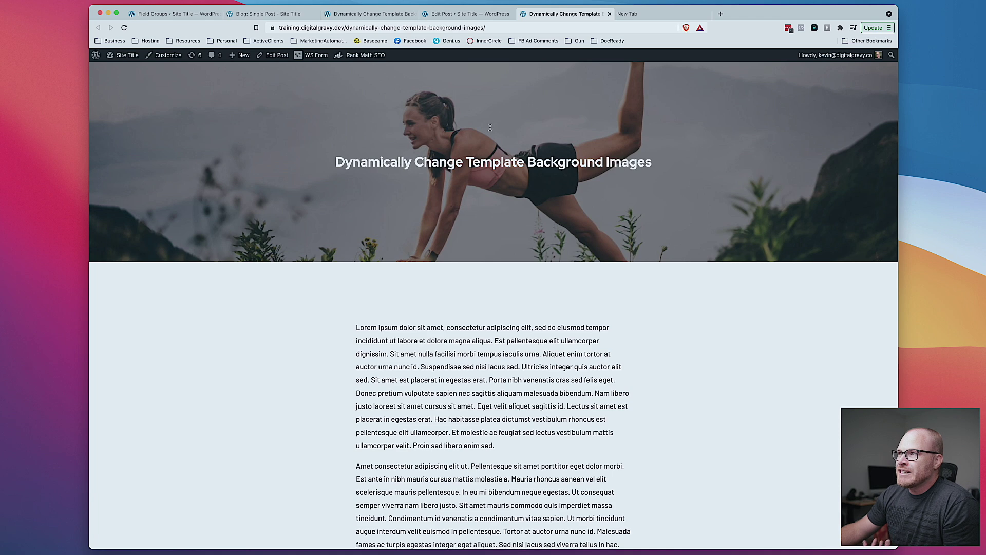
left_click(477, 20)
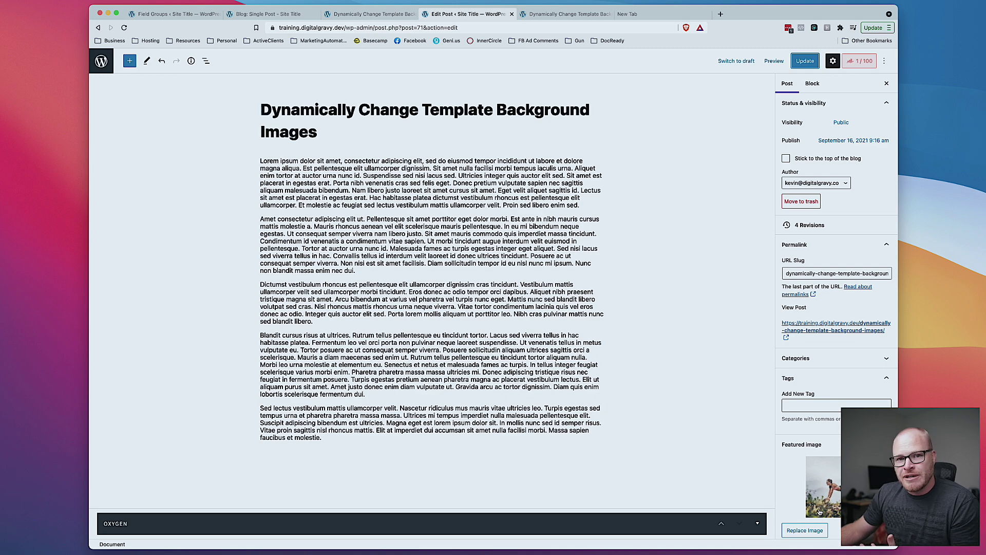
left_click(579, 15)
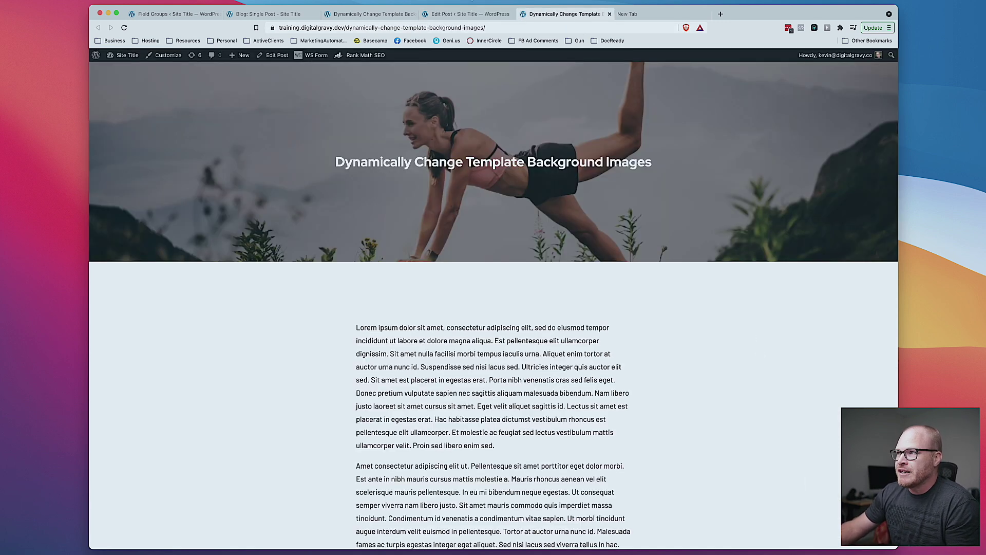
left_click(468, 15)
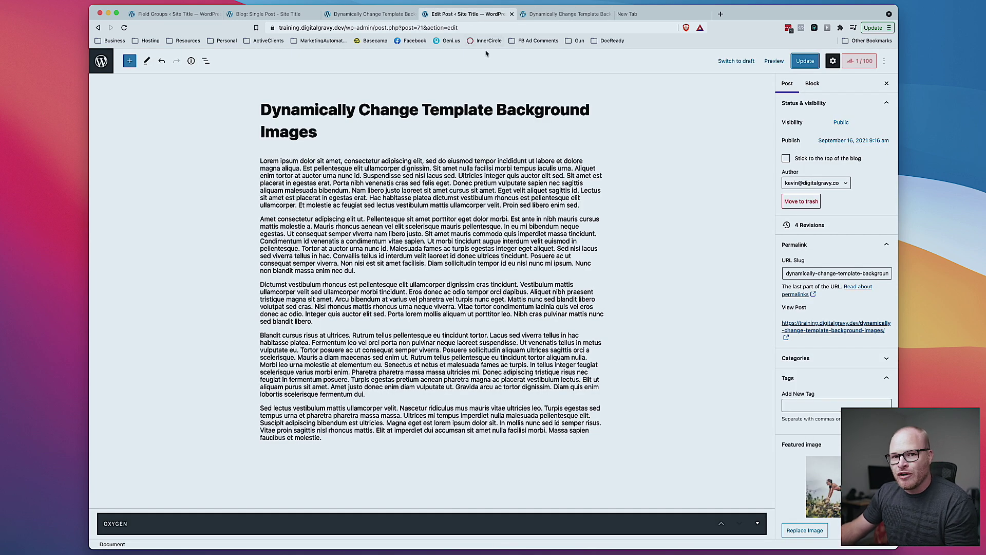
Step: Set the doctor photo back as the featured image and update the post
left_click(804, 530)
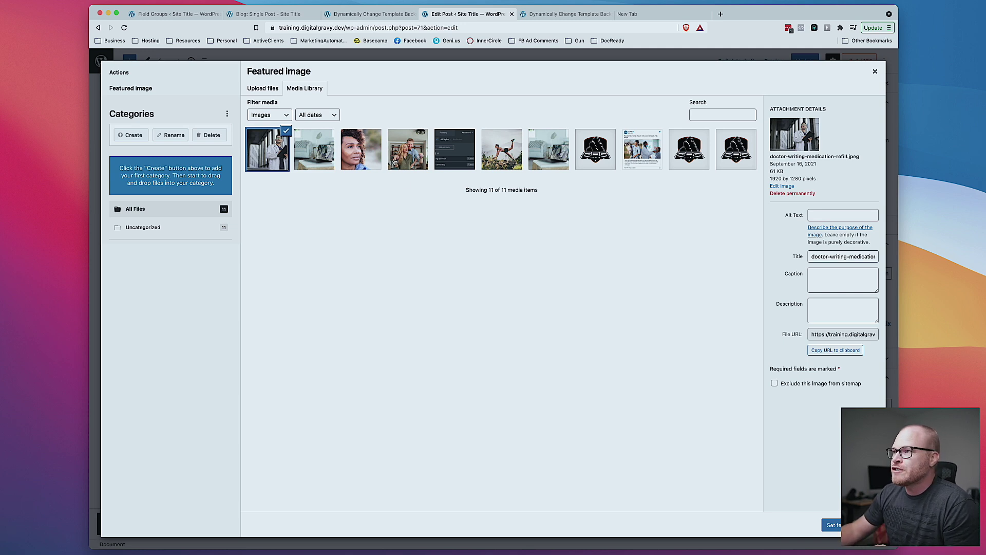
left_click(270, 148)
left_click(270, 149)
left_click(832, 524)
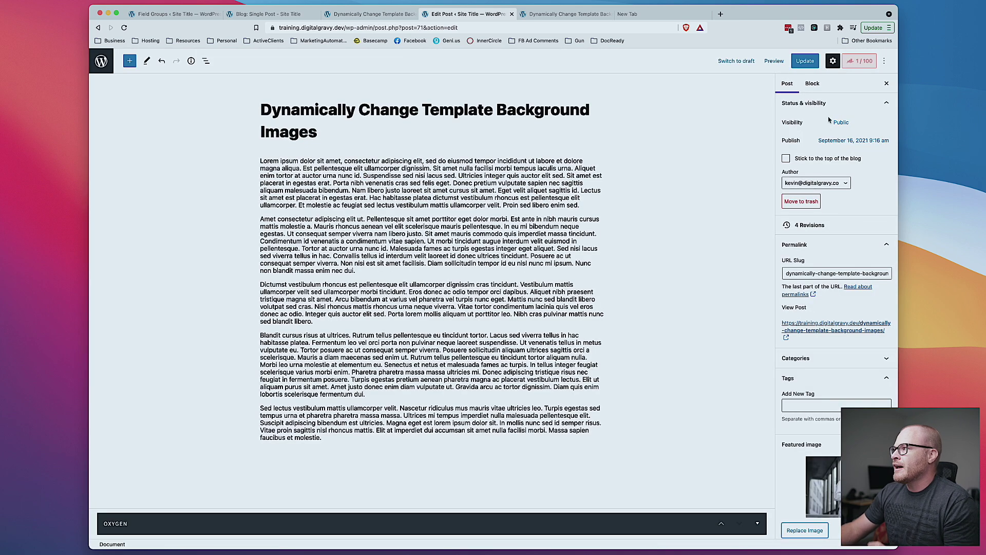
left_click(800, 60)
Step: Reload the live post to confirm the doctor hero, then go to the Field Groups list
left_click(555, 18)
key("super+r")
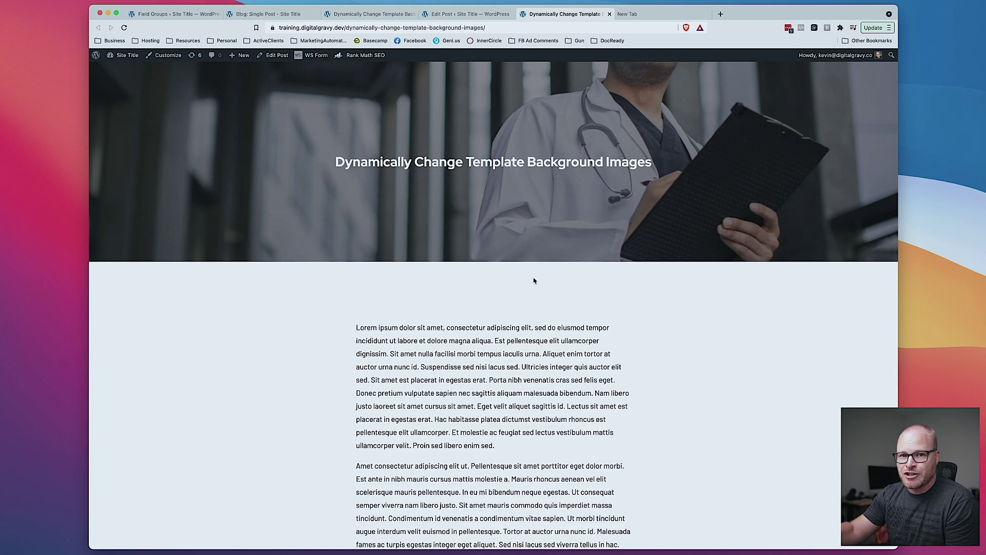
left_click(462, 14)
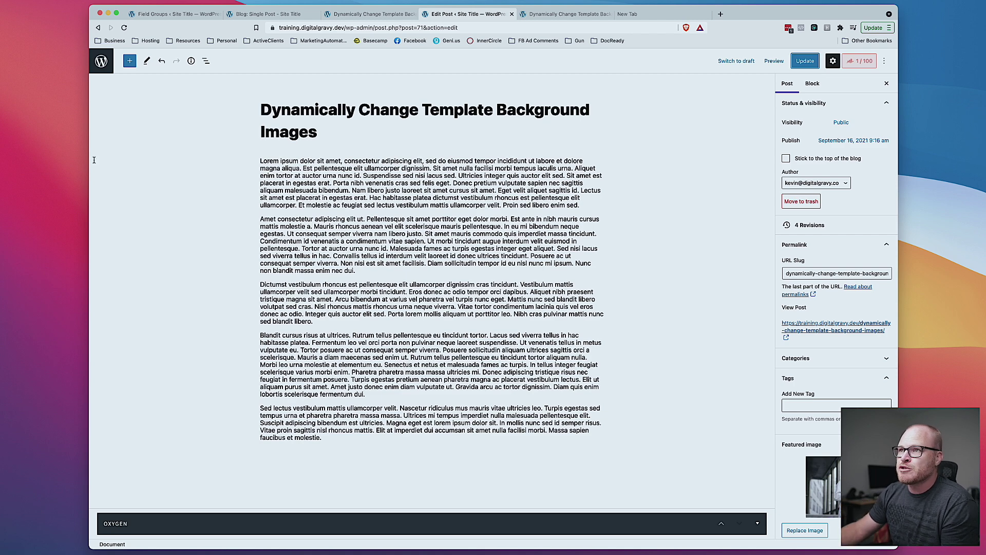
left_click(178, 14)
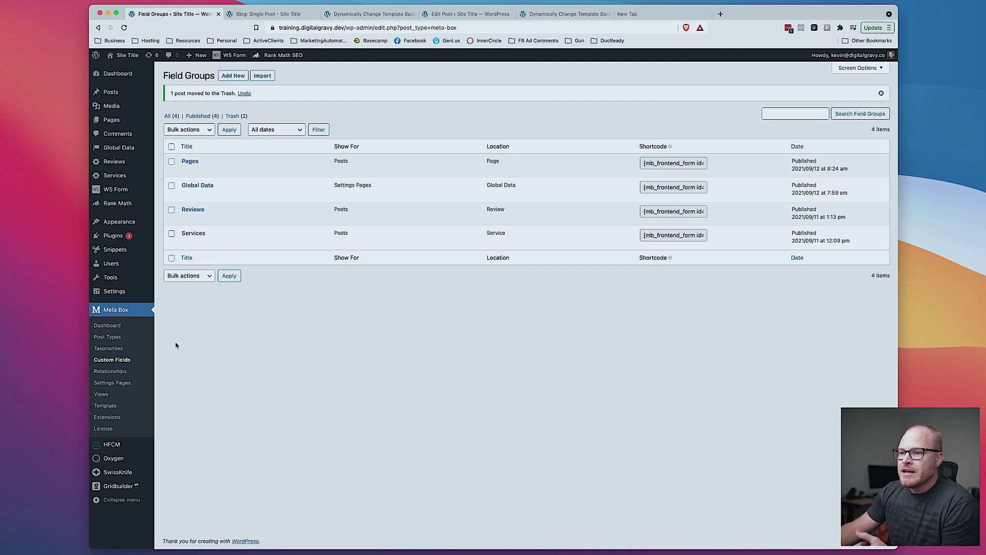
Step: Create a new field group titled 'Background Image Control'
key("super+r")
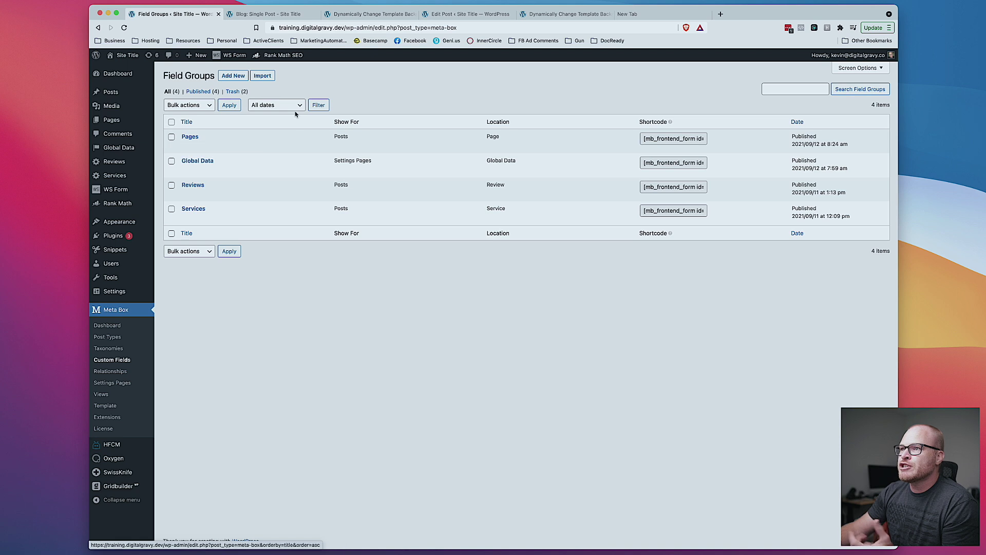
left_click(233, 76)
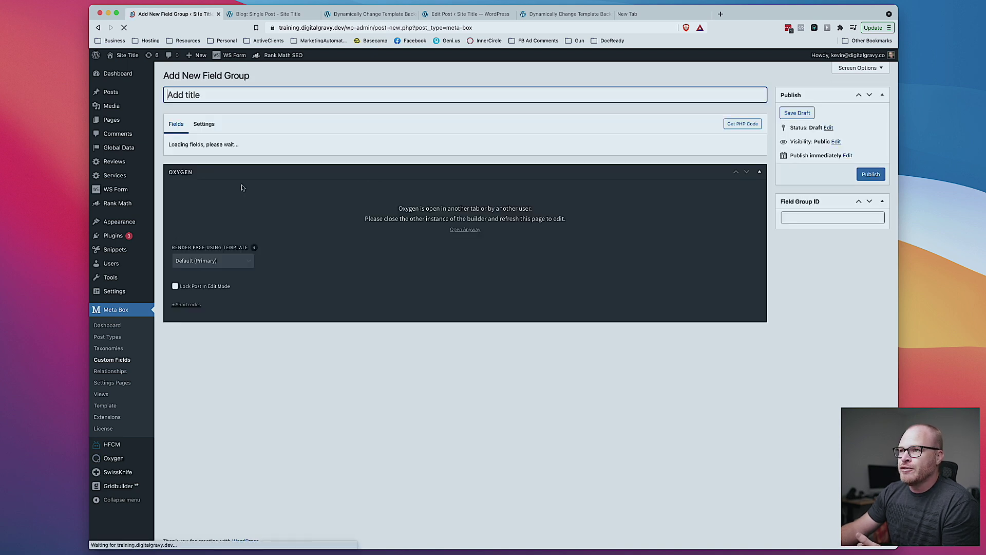
type("Background")
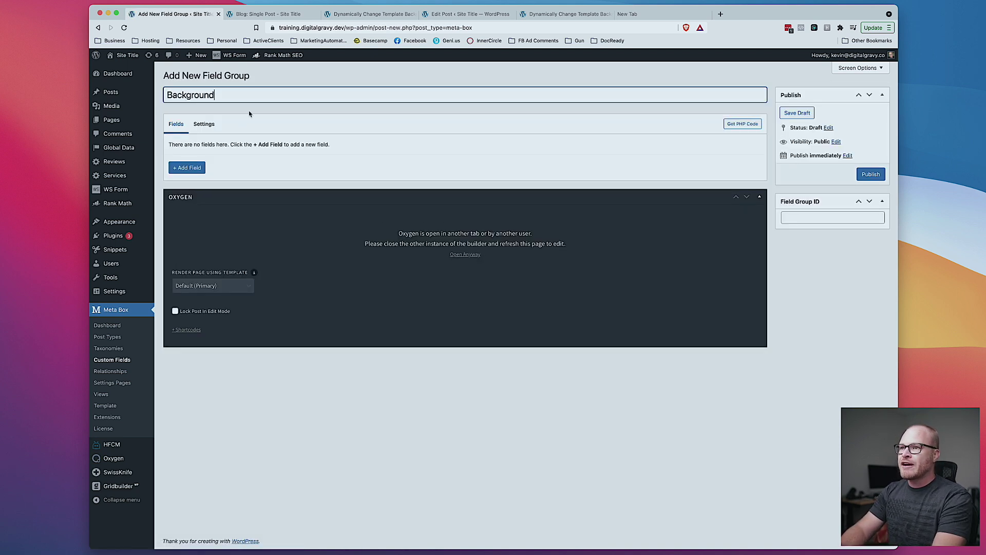
type(" ControlImage Control")
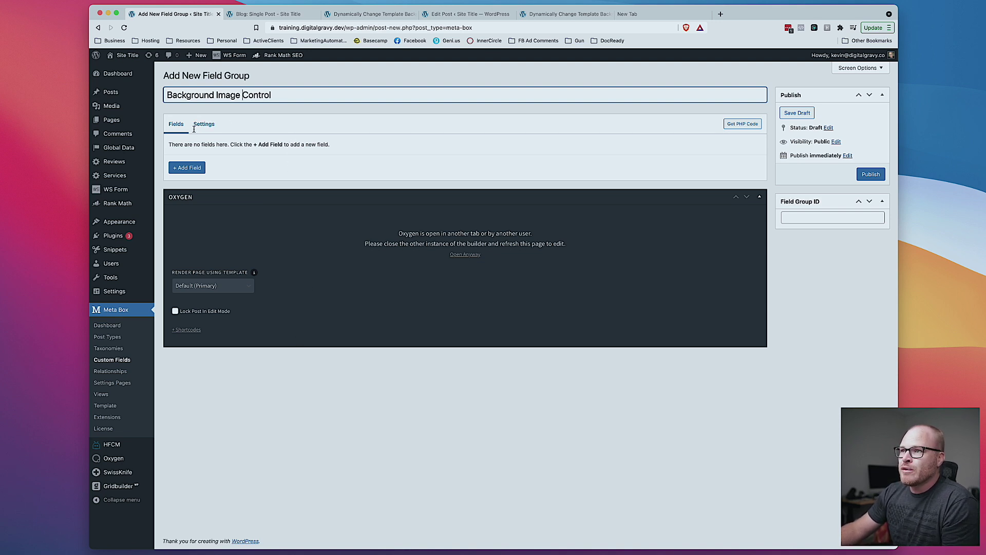
Step: Keep the group's location limited to the Post post type, removing Service again
left_click(203, 125)
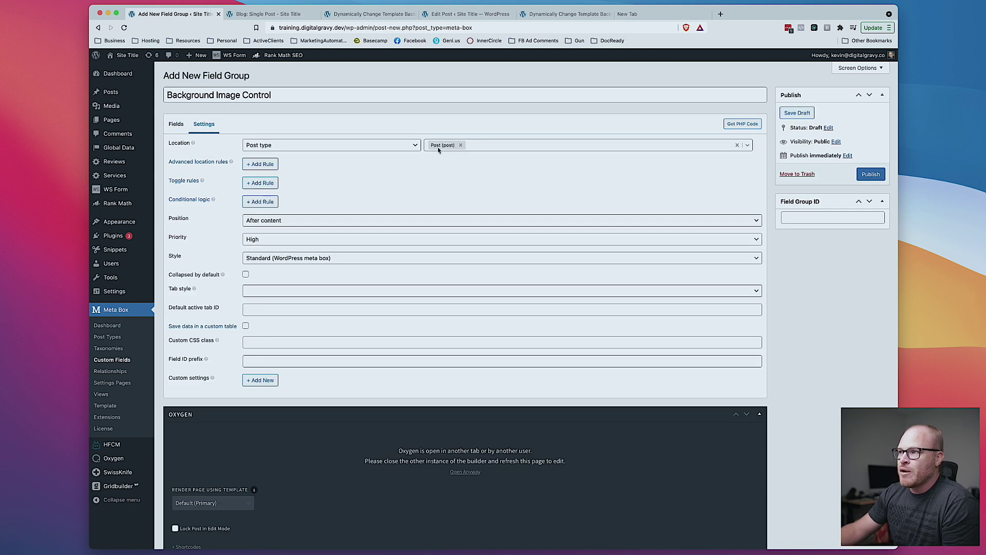
left_click(491, 147)
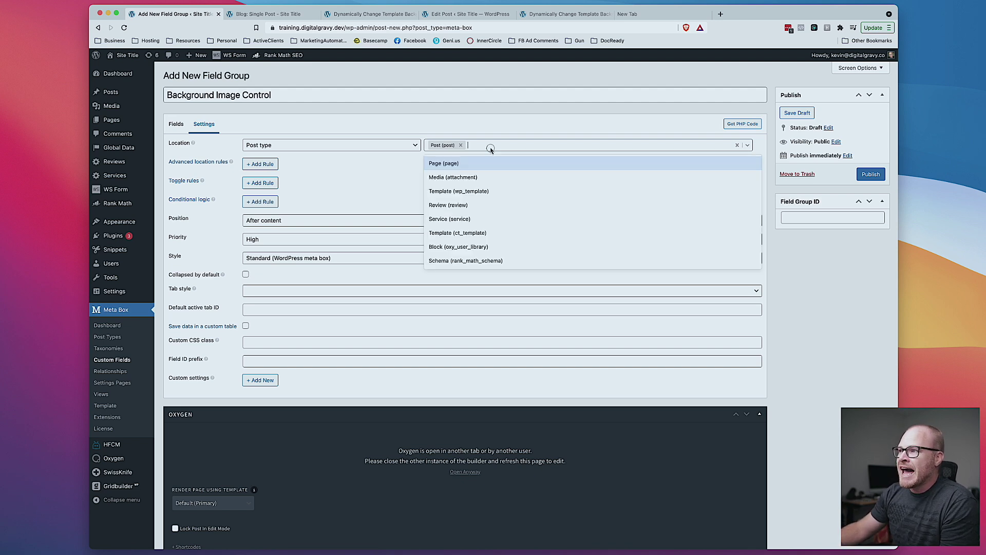
left_click(470, 220)
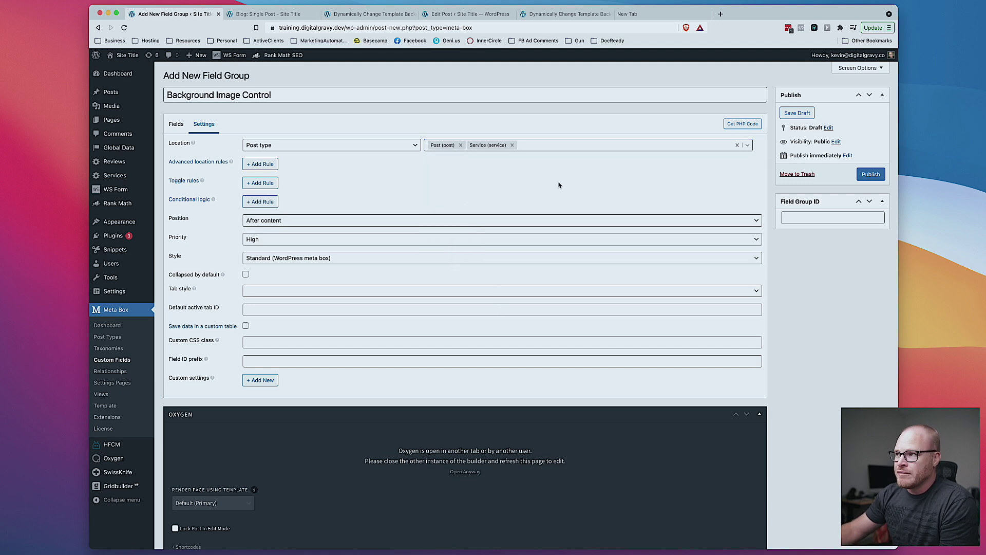
left_click(512, 145)
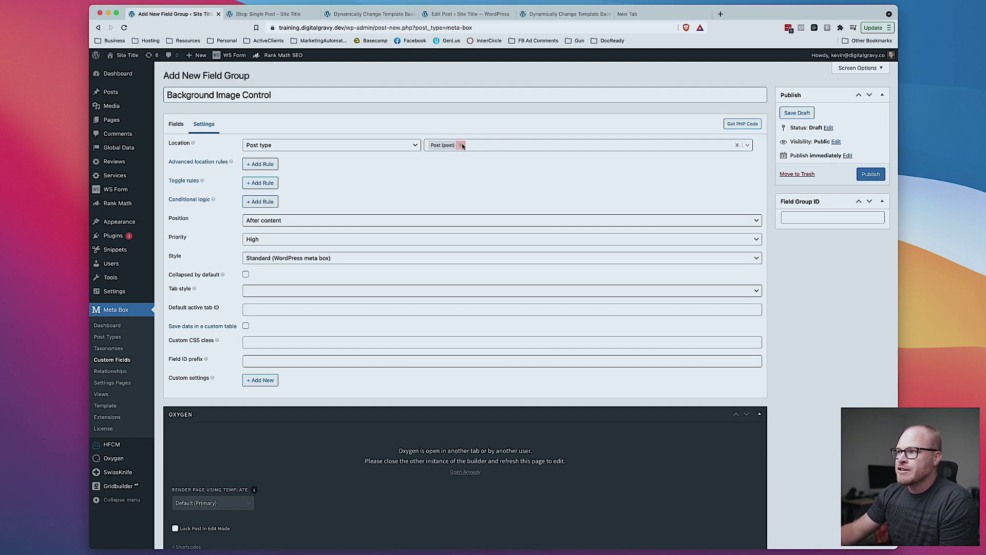
left_click(176, 124)
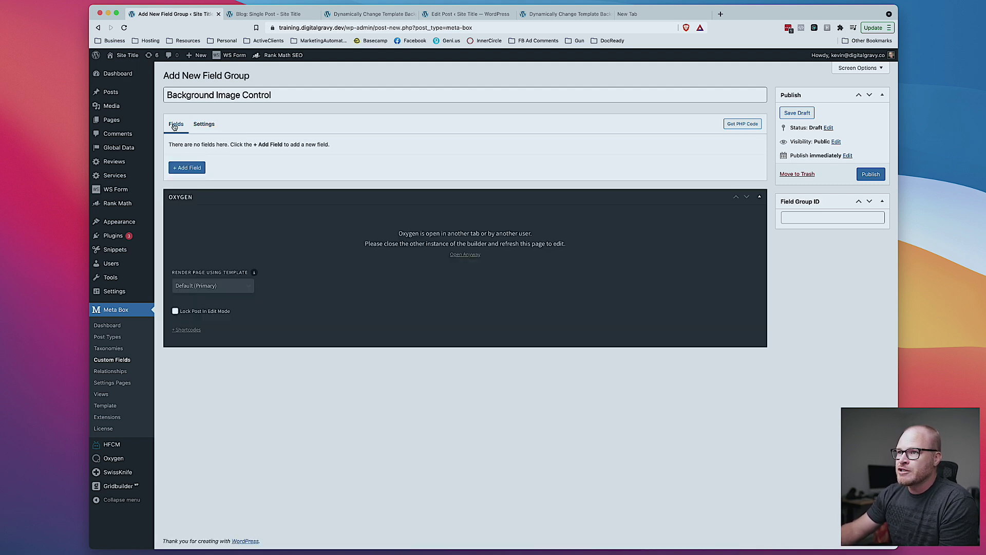
Step: Add a Select field labelled 'Hero Background Position'
left_click(188, 167)
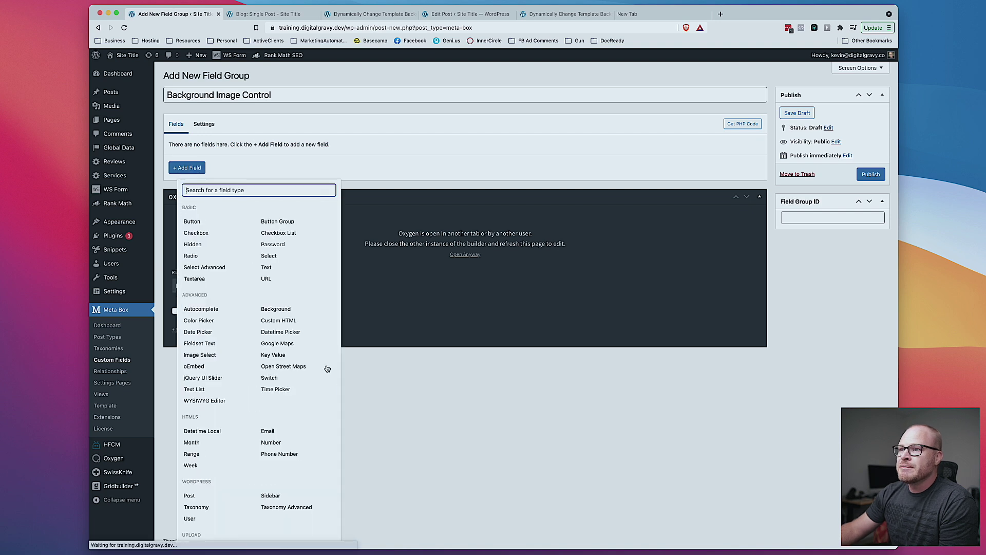
left_click(278, 257)
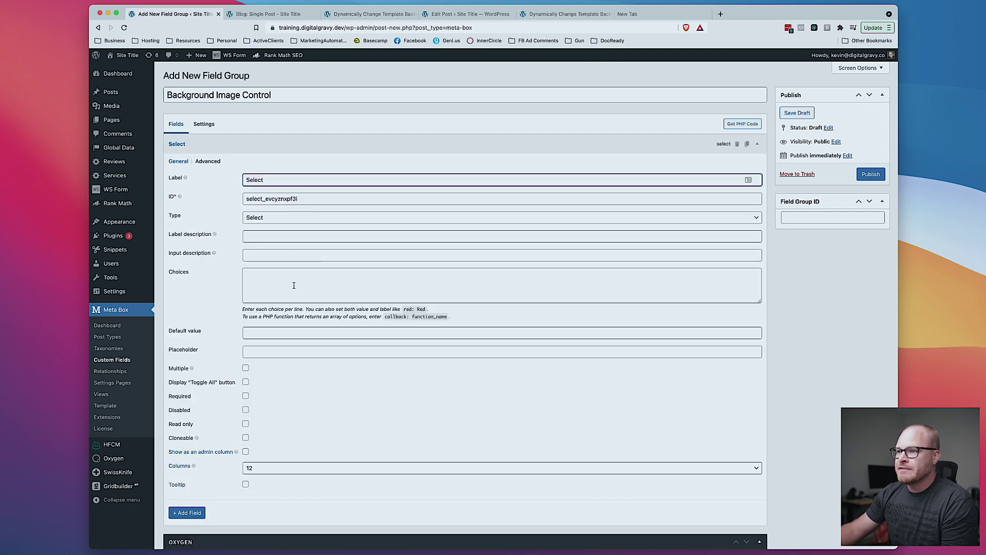
double_click(275, 180)
type("Bac")
key("BackSpace")
key("BackSpace")
key("BackSpace")
type("Hero BVack")
key("BackSpace")
key("BackSpace")
key("BackSpace")
key("BackSpace")
type("ackround")
key("BackSpace")
key("BackSpace")
key("BackSpace")
key("BackSpace")
type("ground Position")
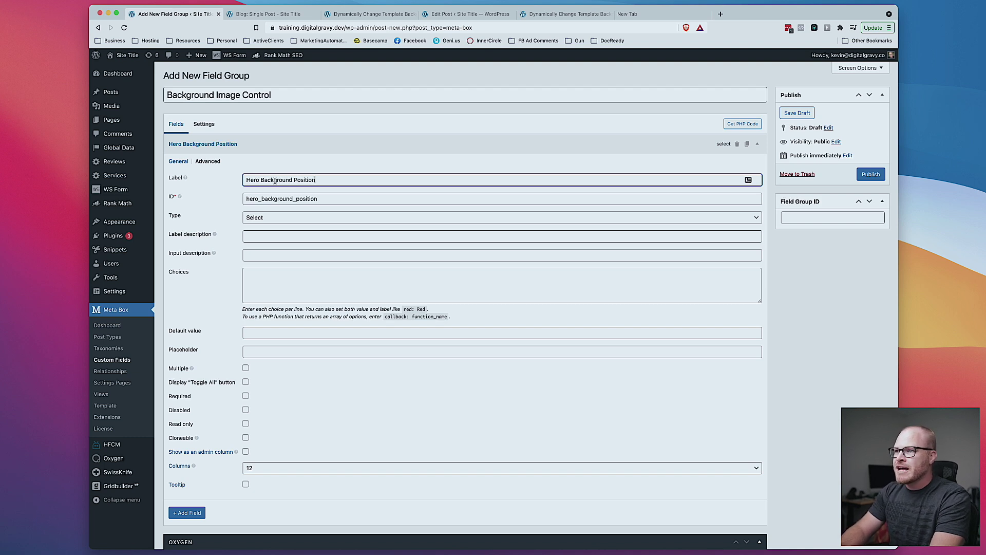
key("Tab")
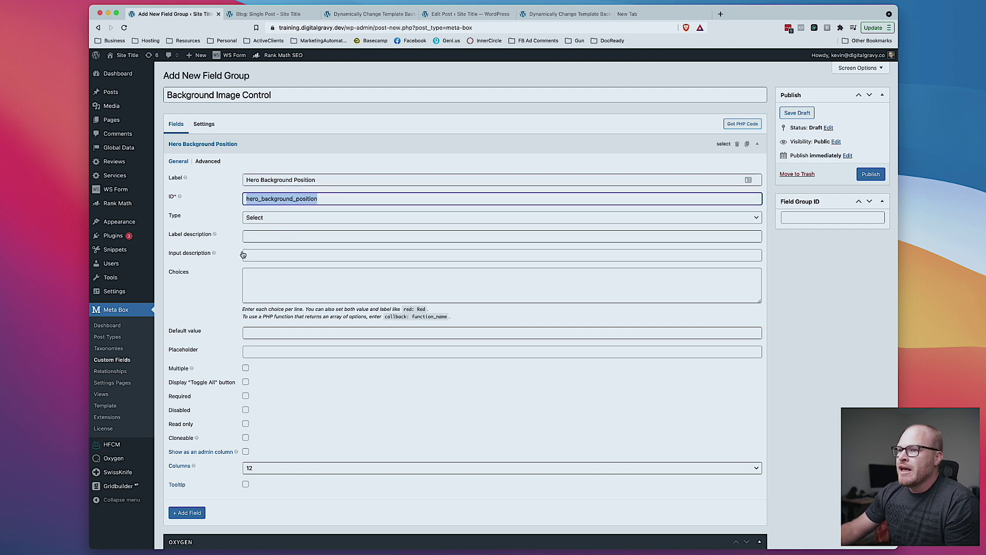
Step: Enter nine choices: Left/Center/Right combined with Top, Center and Bottom, one per line
left_click(274, 282)
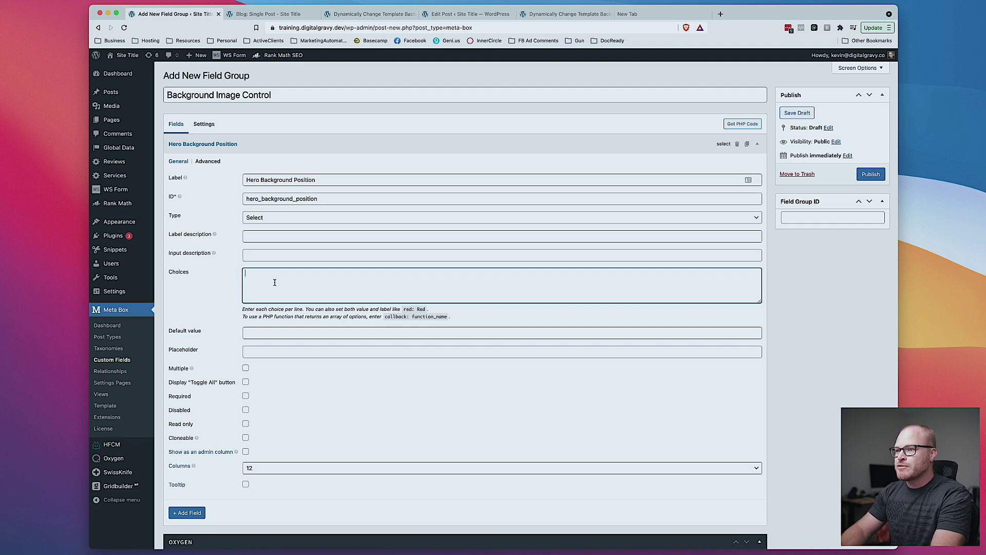
type("Left Top")
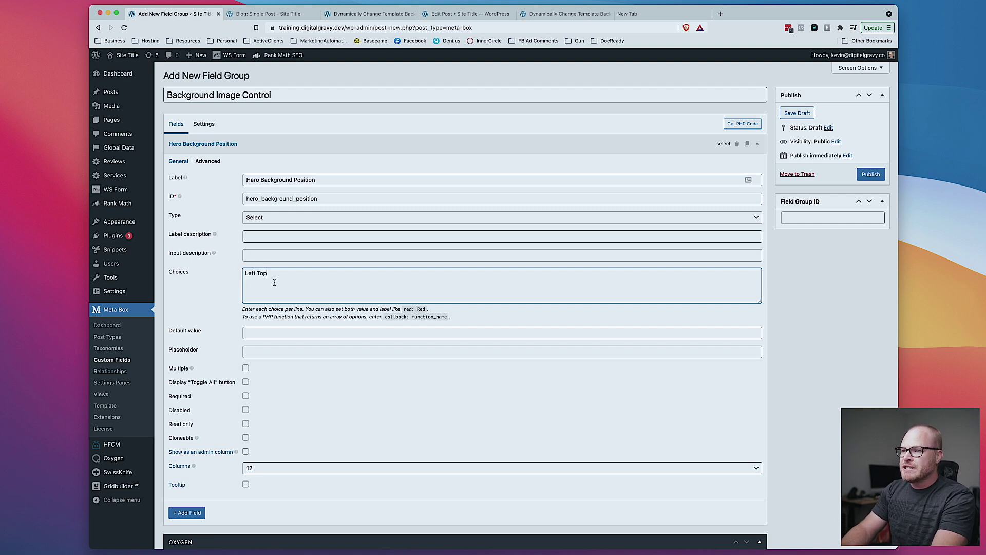
key("Return")
type("Left Center")
key("Return")
type("Left Bottom")
key("Return")
type("Center Top")
key("Return")
type("Center Center")
key("Return")
type("Center Bottom")
key("Return")
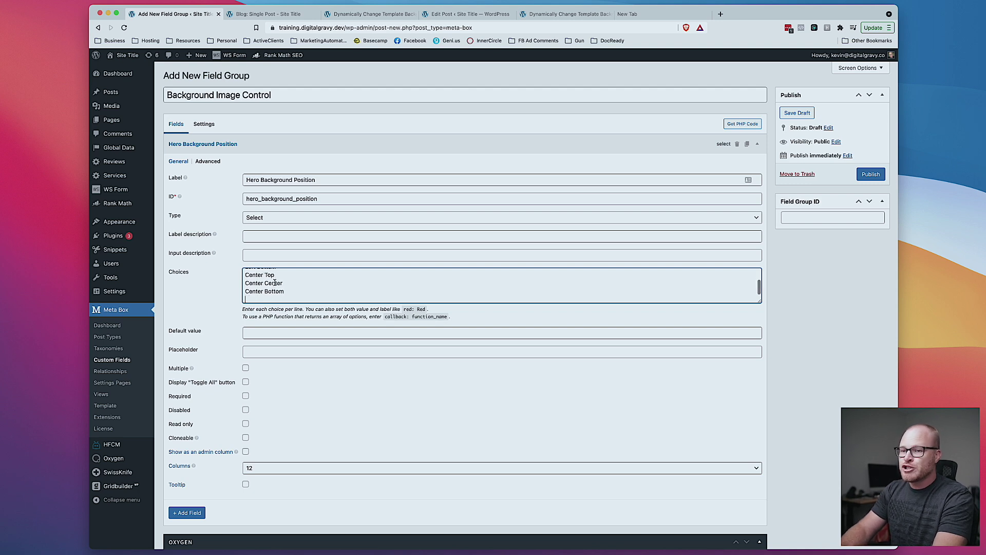
type("Right Top")
key("Return")
type("Right Center")
key("Return")
type("Right Bottom")
scroll(299, 290, "up", 5)
left_click(291, 273)
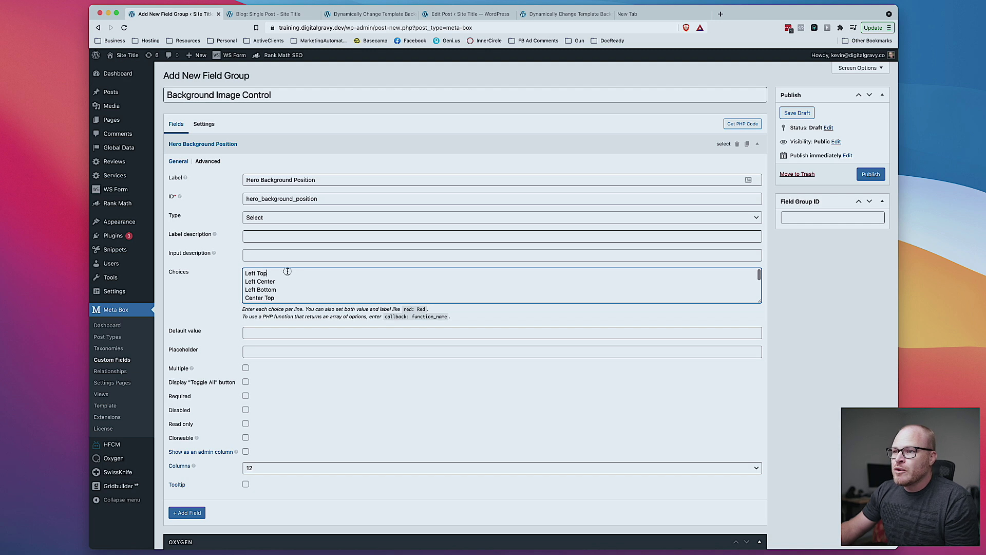
left_click_drag(244, 272, 272, 307)
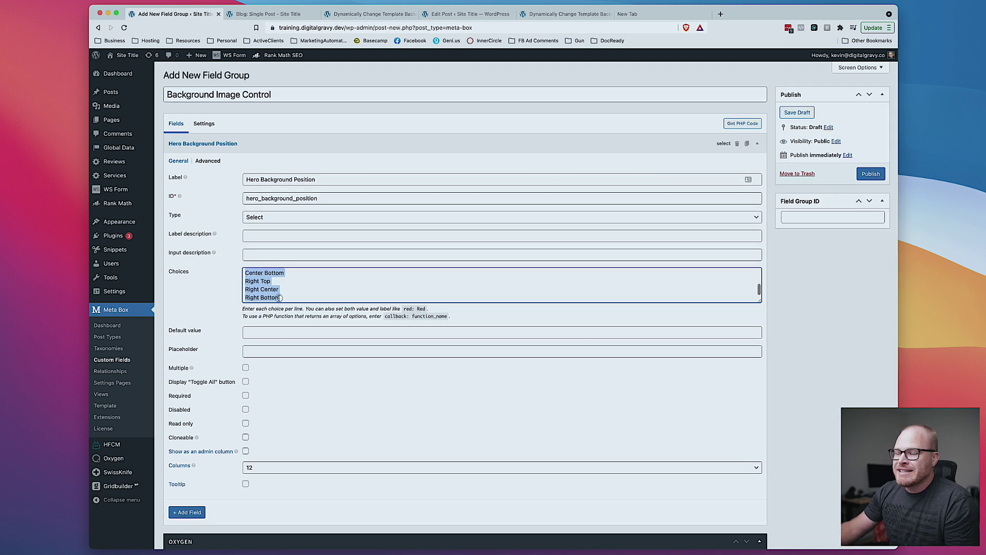
left_click(261, 298)
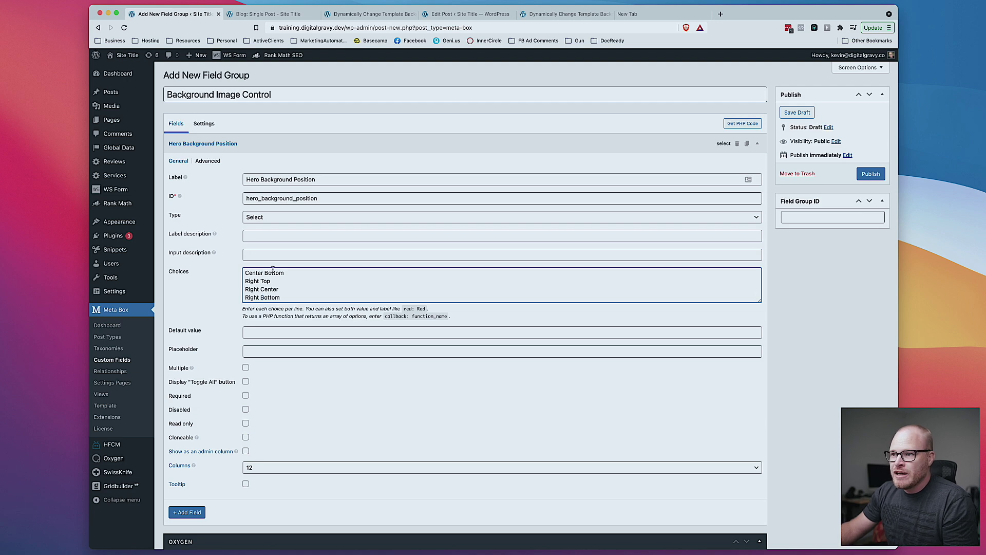
scroll(252, 275, "up", 3)
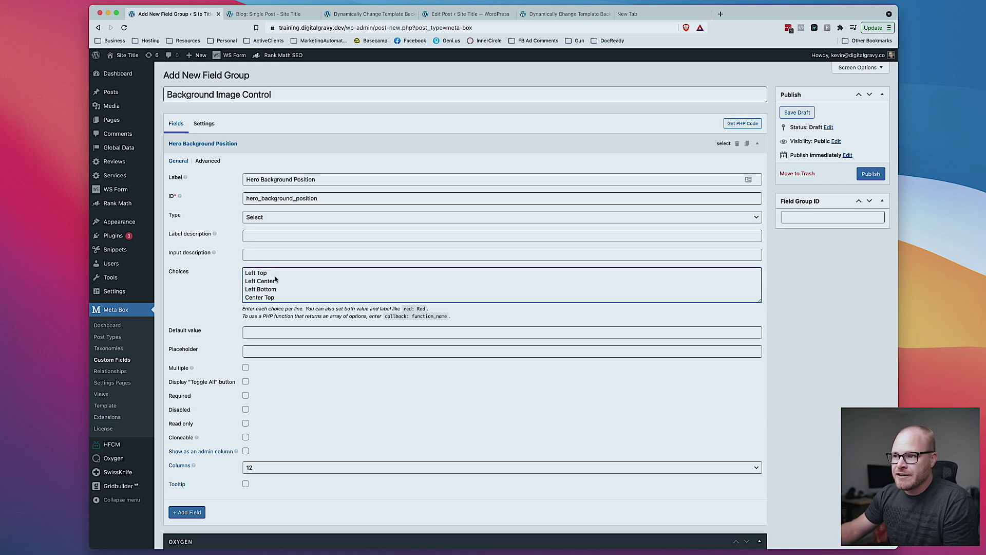
scroll(272, 277, "down", 3)
Step: Set the field's default value to Center Center and publish the field group
left_click(246, 332)
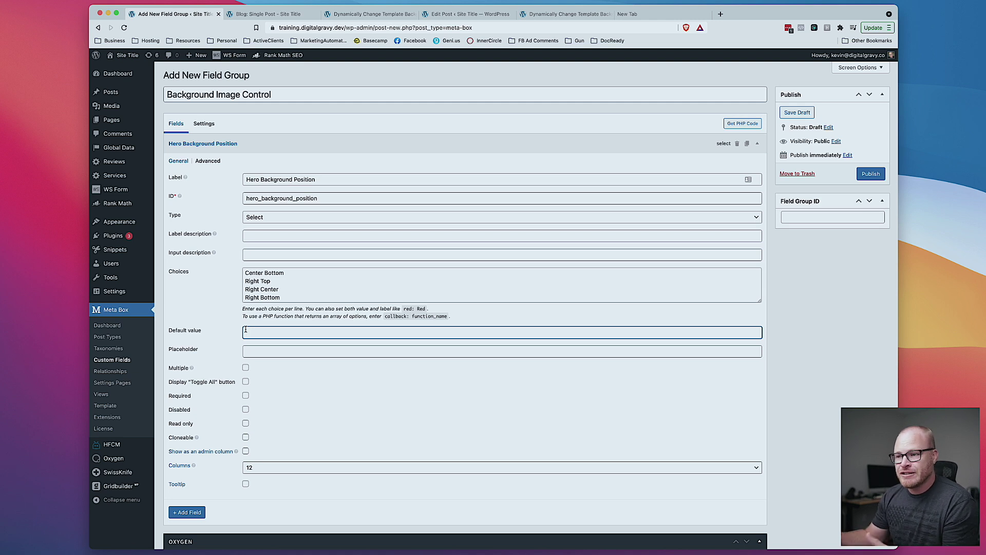
type("Center Center")
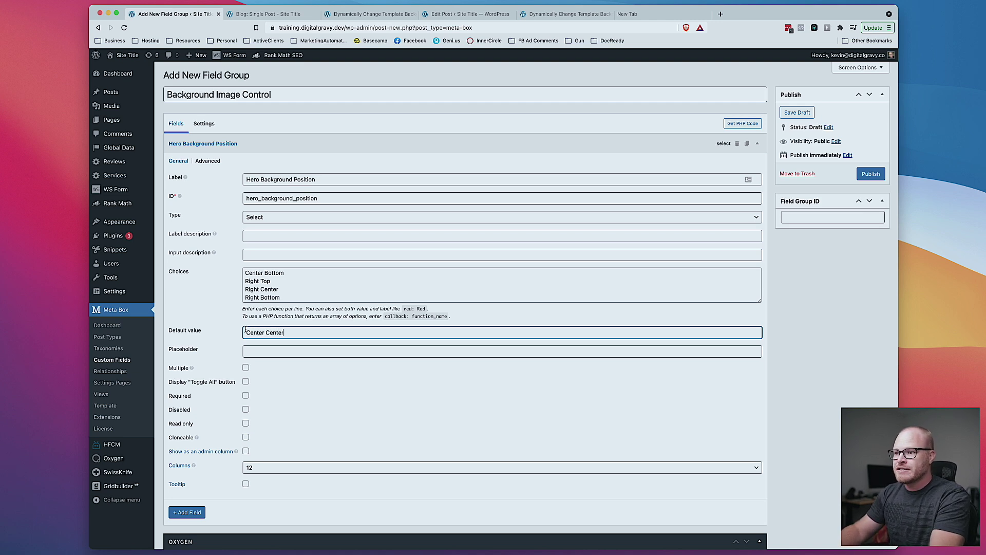
scroll(293, 382, "down", 2)
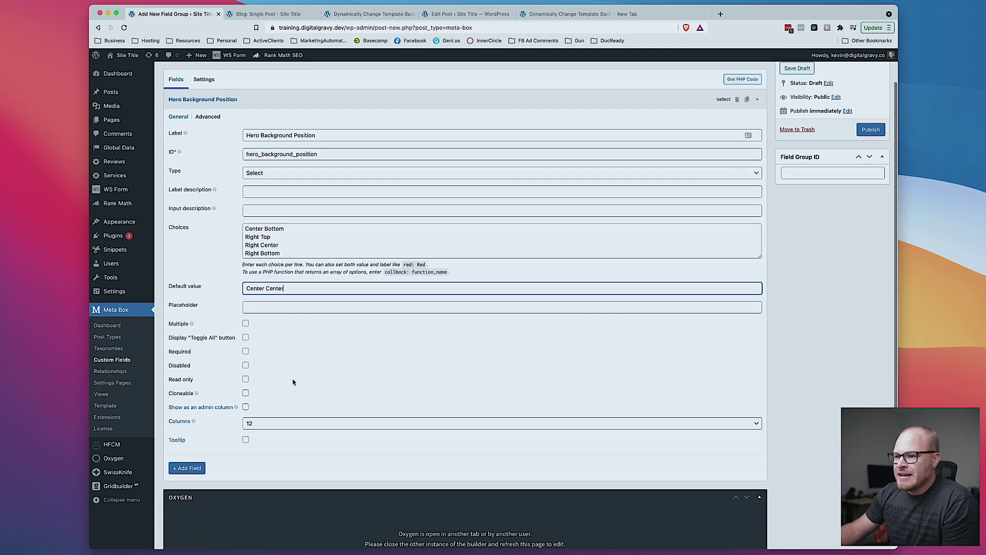
scroll(293, 382, "up", 2)
left_click(207, 161)
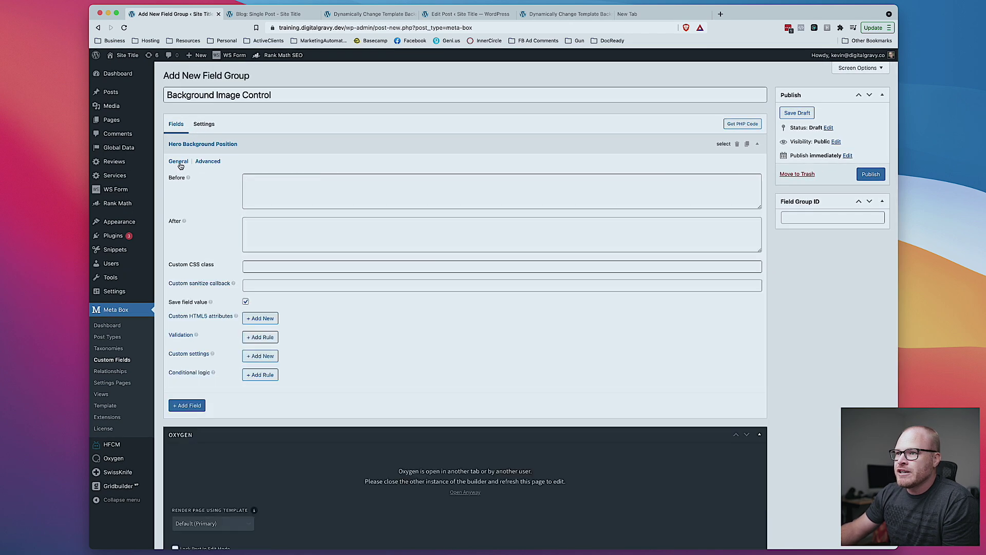
left_click(179, 161)
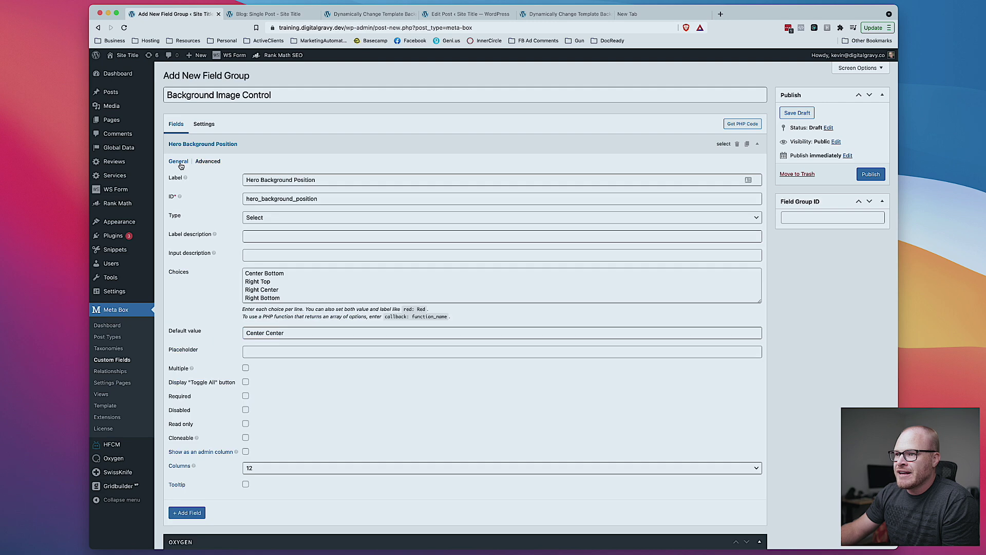
left_click(871, 174)
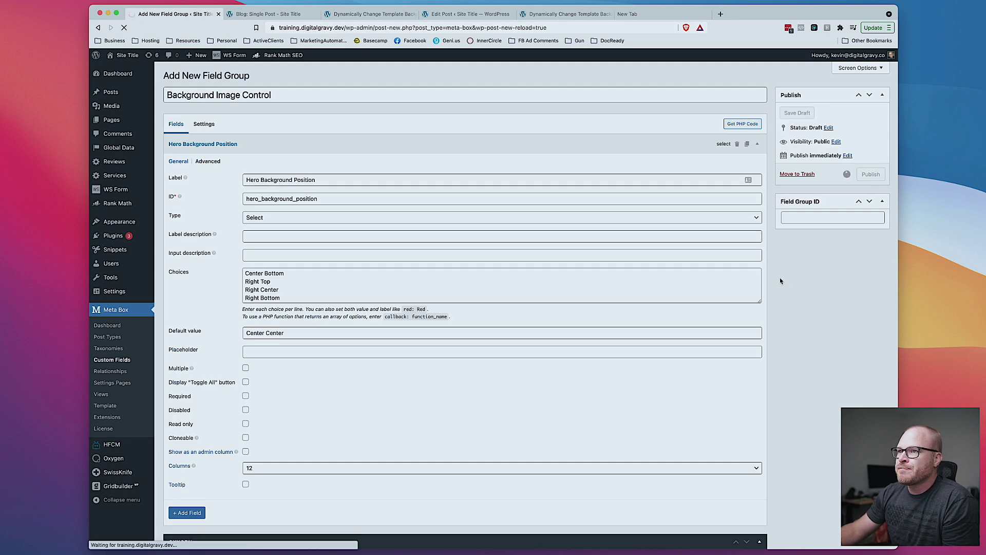
Step: Reload the post editor, choose Center Center for Hero Background Position, and update the post
left_click(374, 14)
left_click(269, 14)
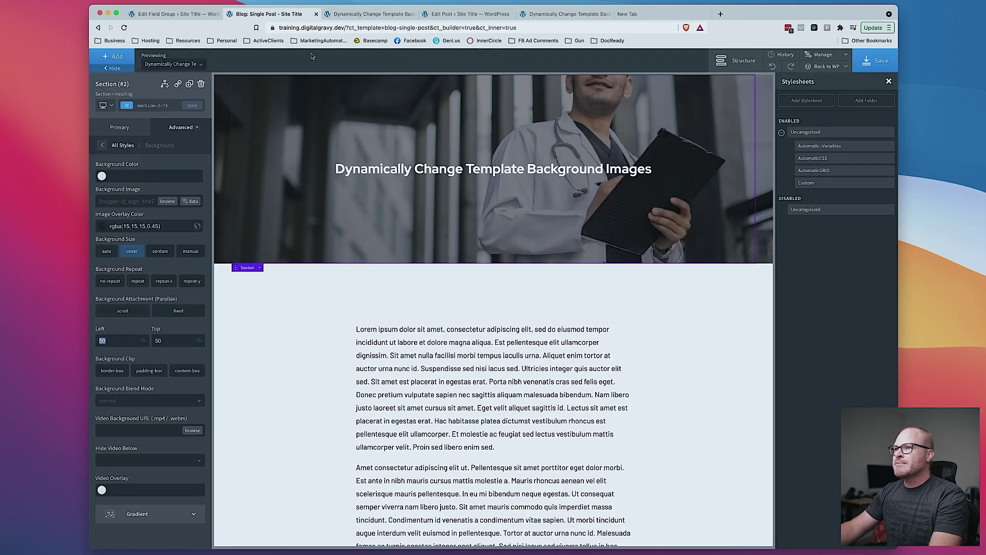
left_click(468, 14)
key("super+r")
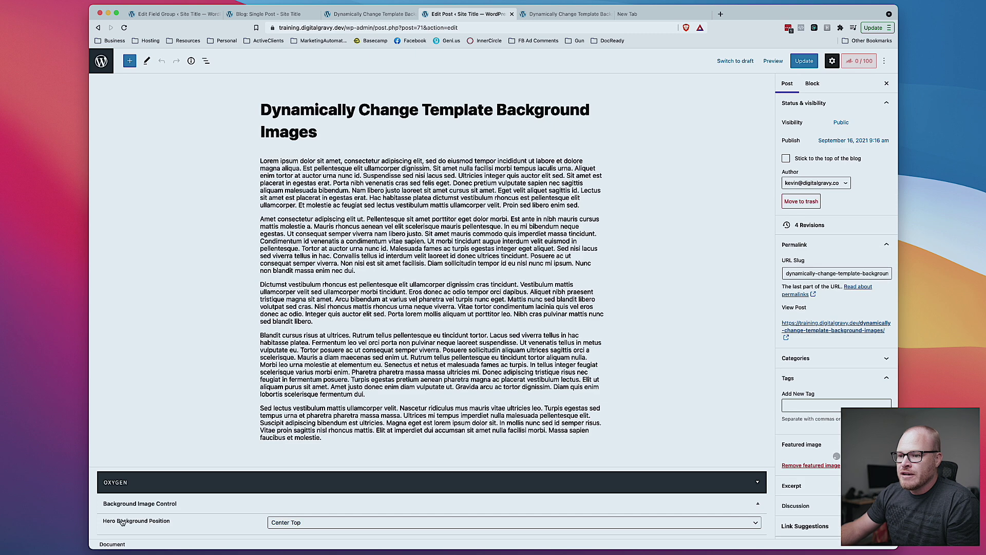
left_click(291, 524)
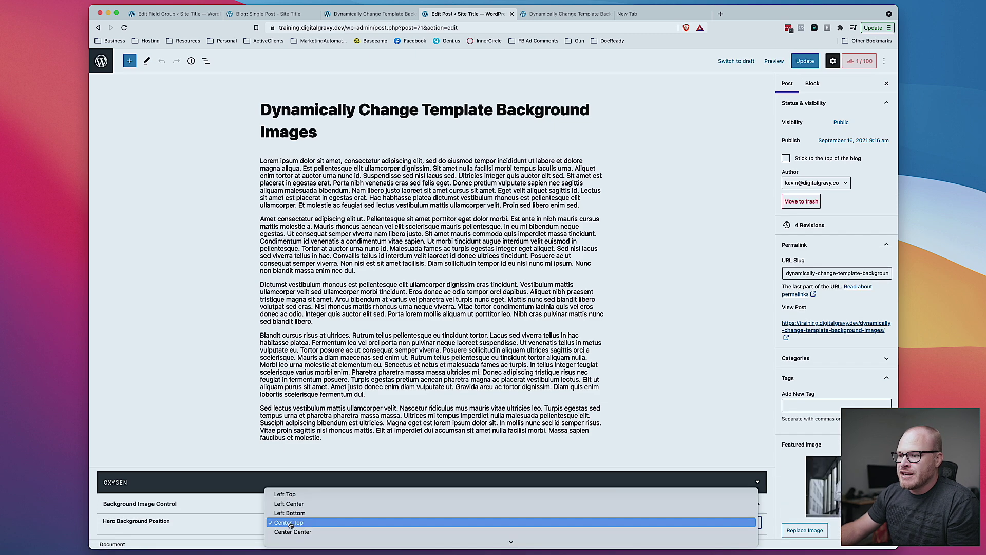
left_click(240, 529)
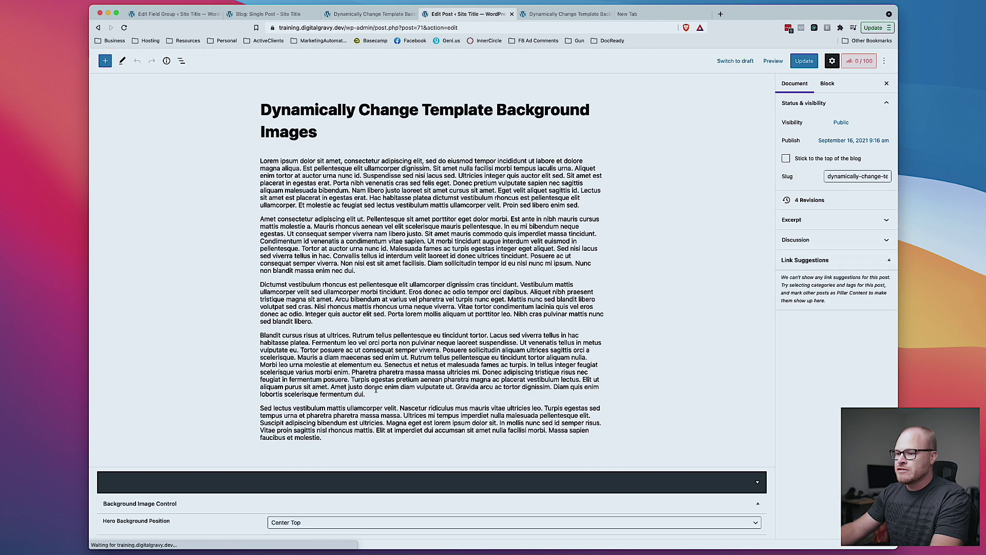
left_click(337, 521)
left_click(288, 532)
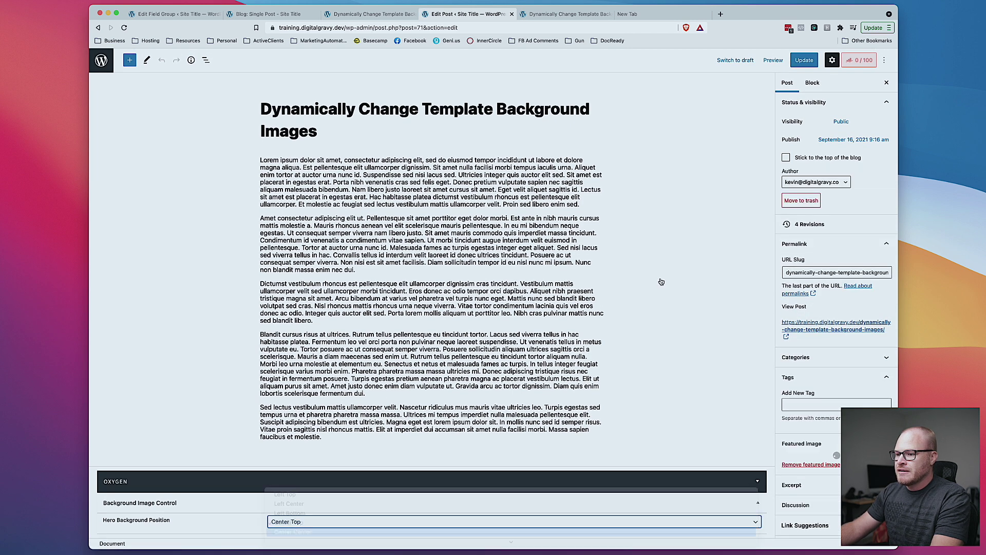
left_click(803, 60)
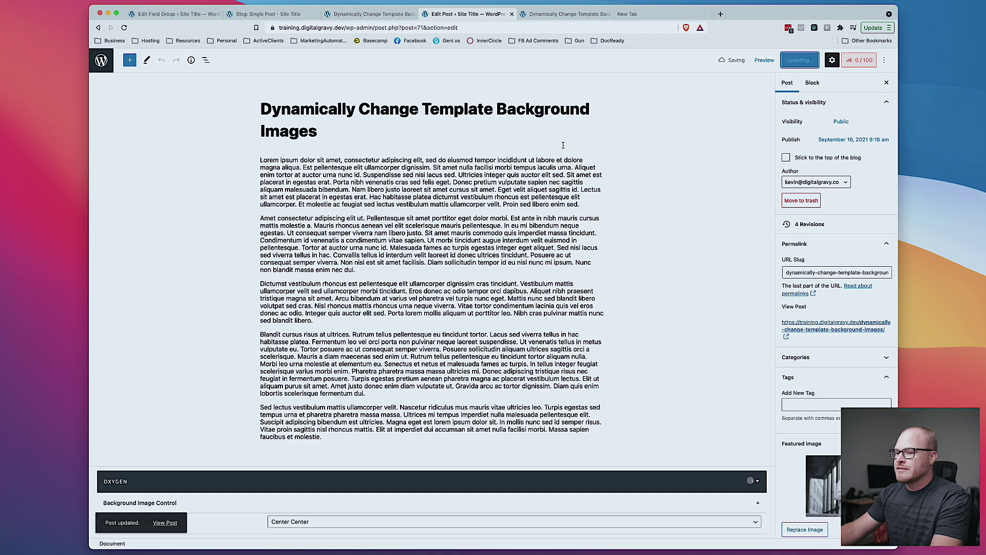
Step: Briefly open the posts list and a new post, close them, then view the live post
left_click(369, 16)
left_click(449, 15)
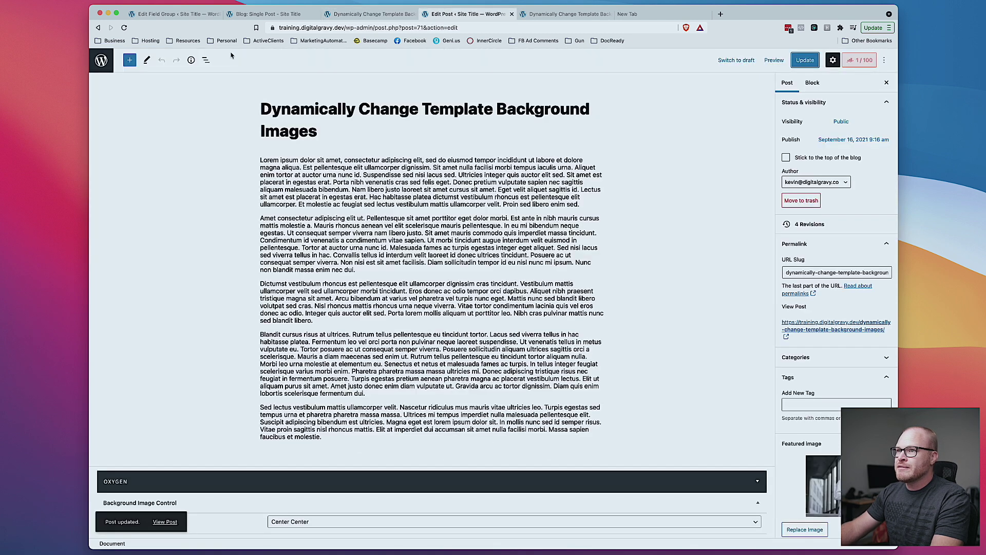
left_click(101, 60, "shift+super")
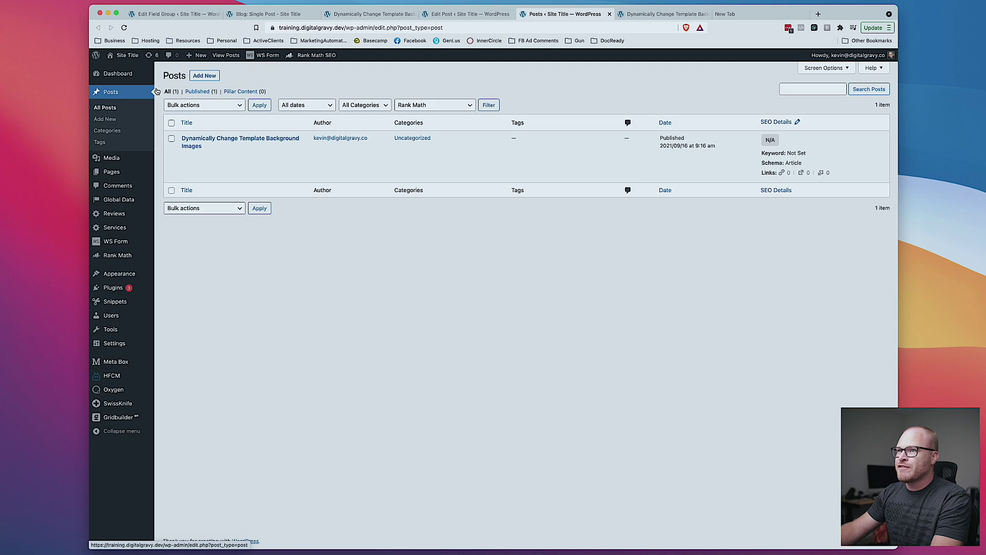
left_click(204, 76, "super")
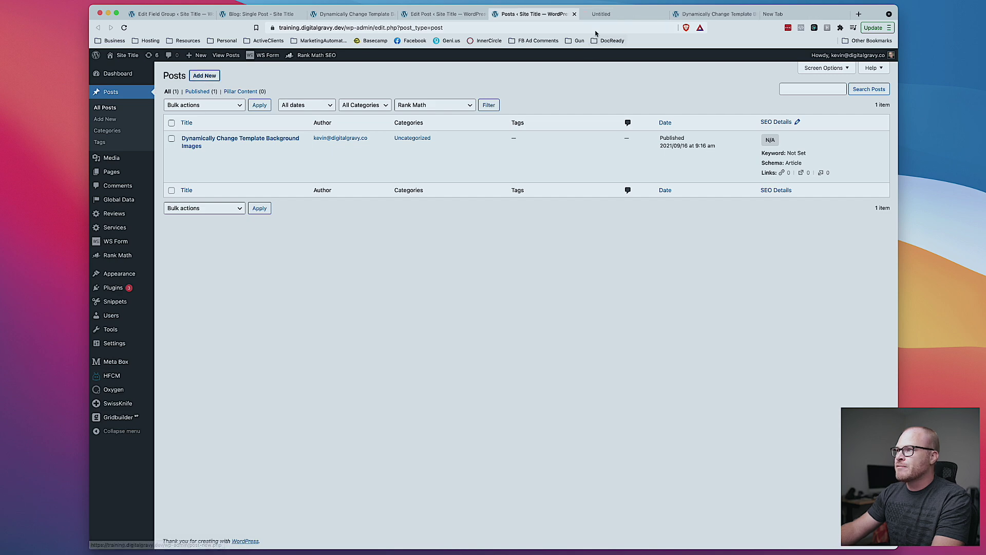
left_click(608, 17)
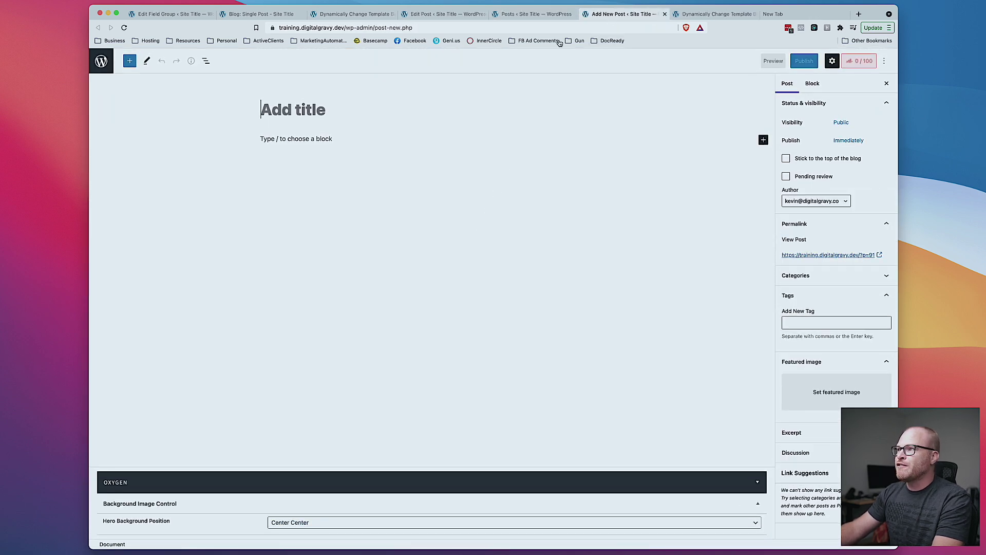
left_click(665, 15)
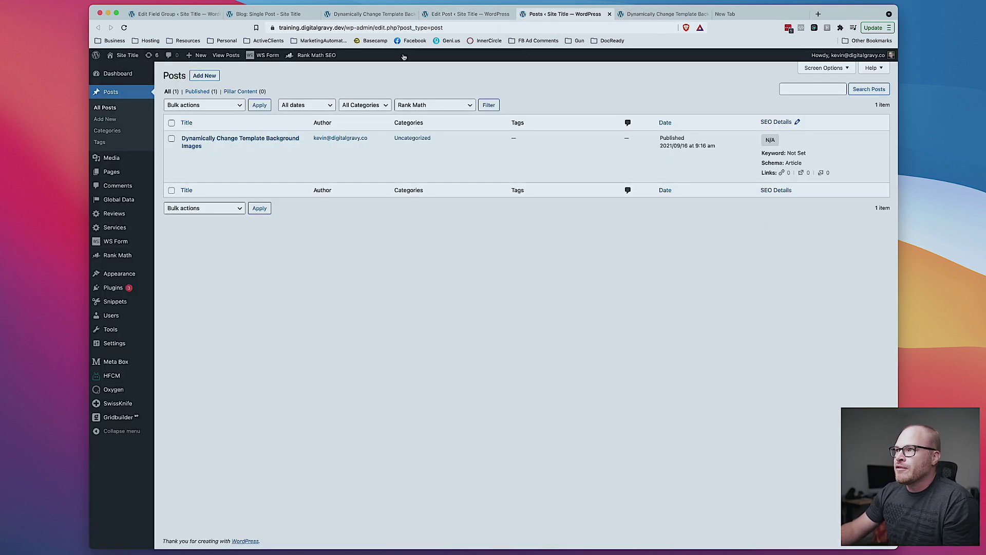
left_click(460, 14)
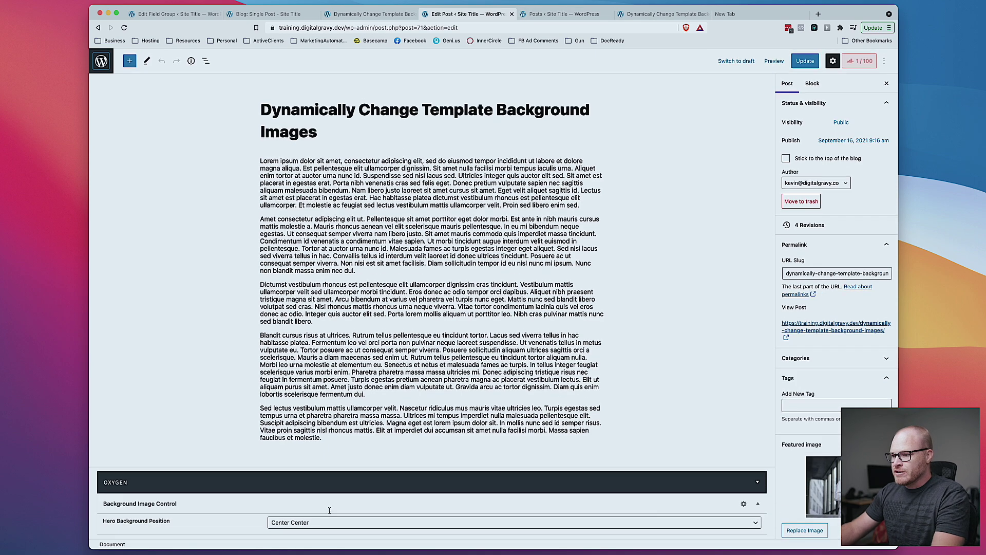
left_click(564, 14)
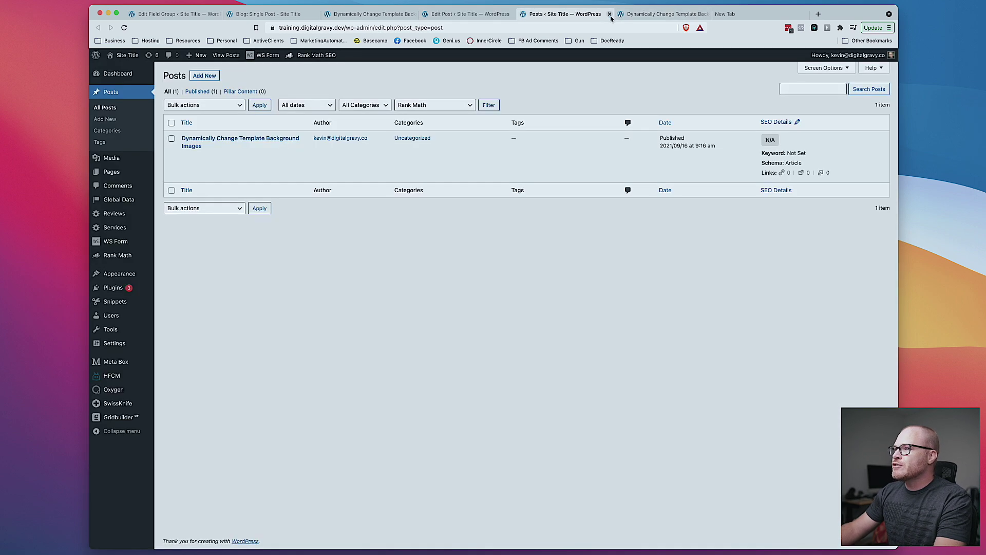
left_click(609, 14)
left_click(575, 16)
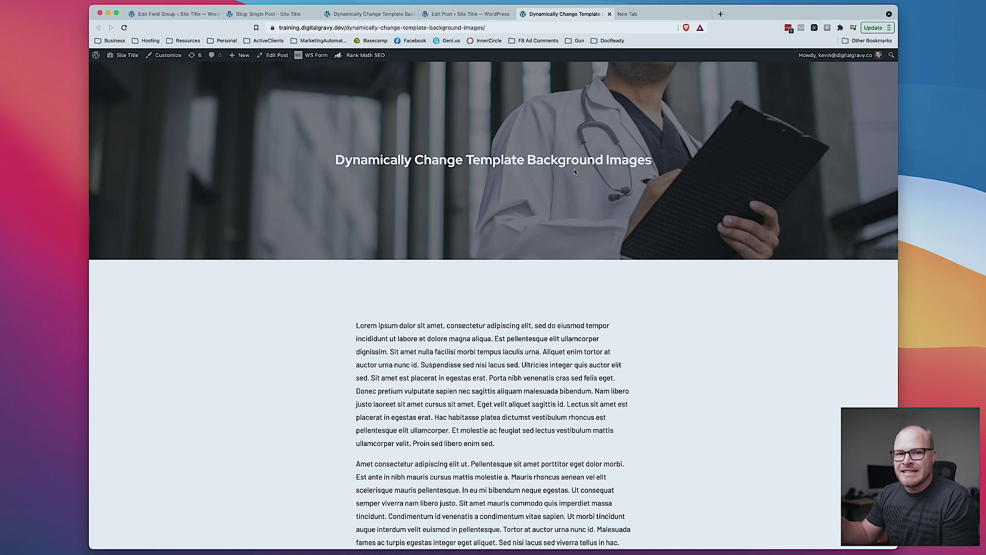
Step: Return via the post editor to the Blog: Single Post template in Oxygen Builder
left_click(465, 14)
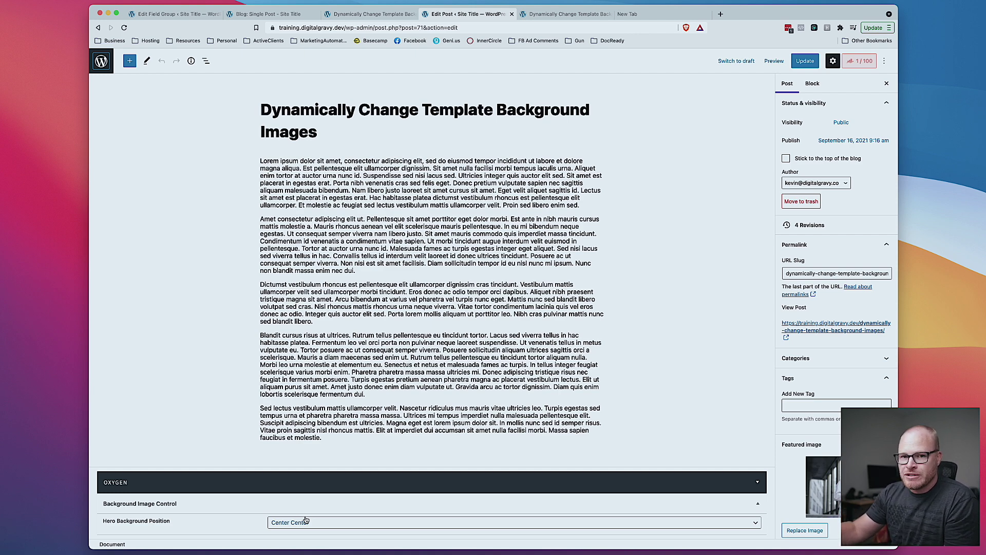
left_click(180, 18)
left_click(262, 14)
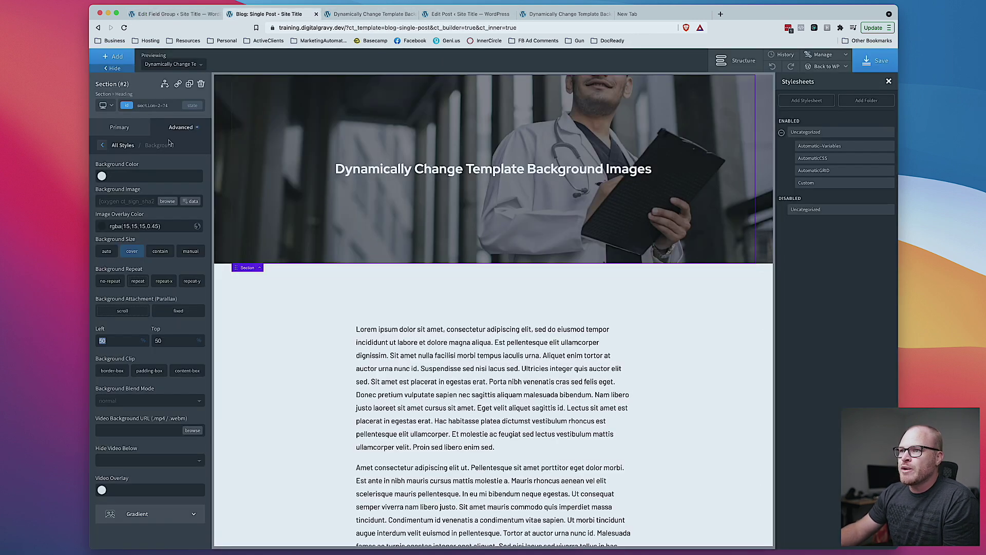
Step: Add a new empty attribute to the hero section under Advanced > Attributes
left_click(124, 146)
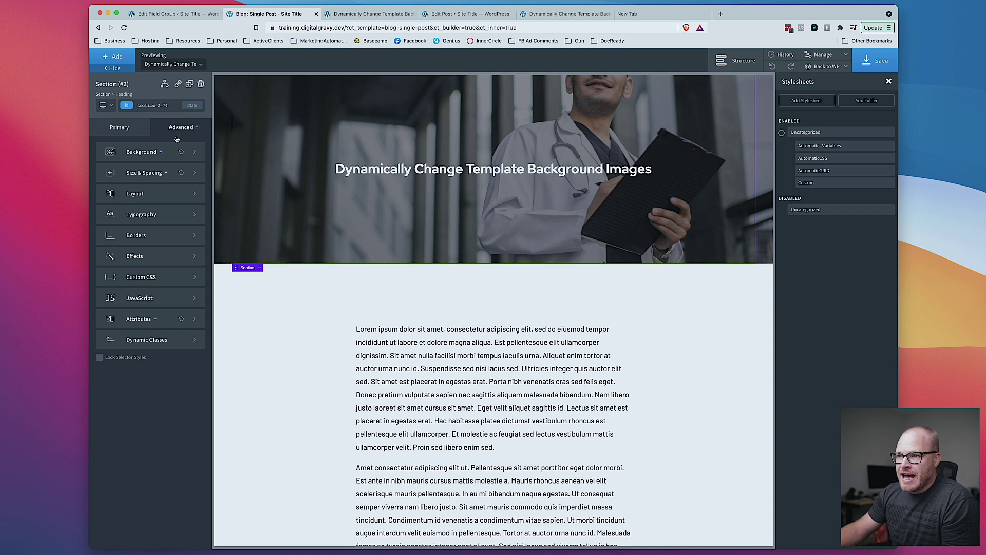
left_click(186, 319)
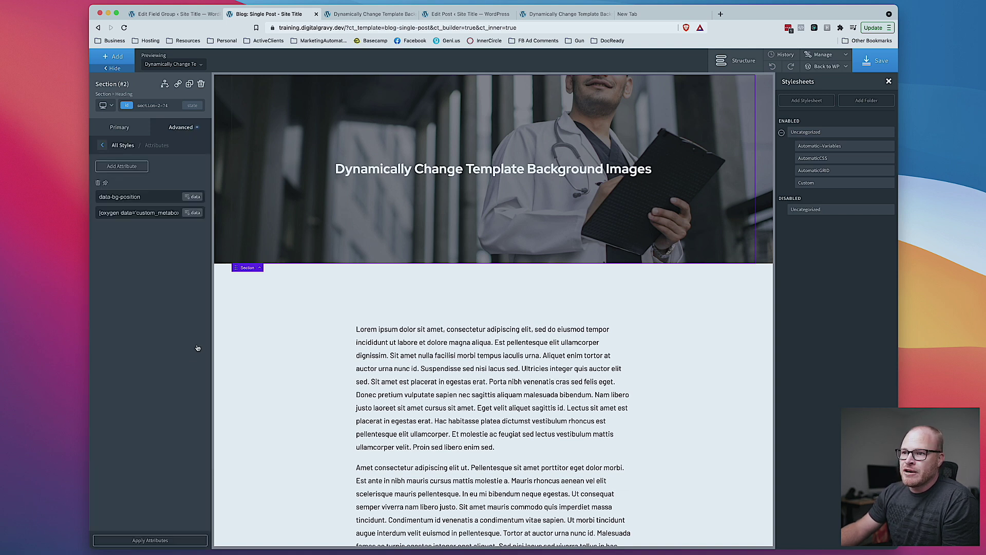
left_click(103, 144)
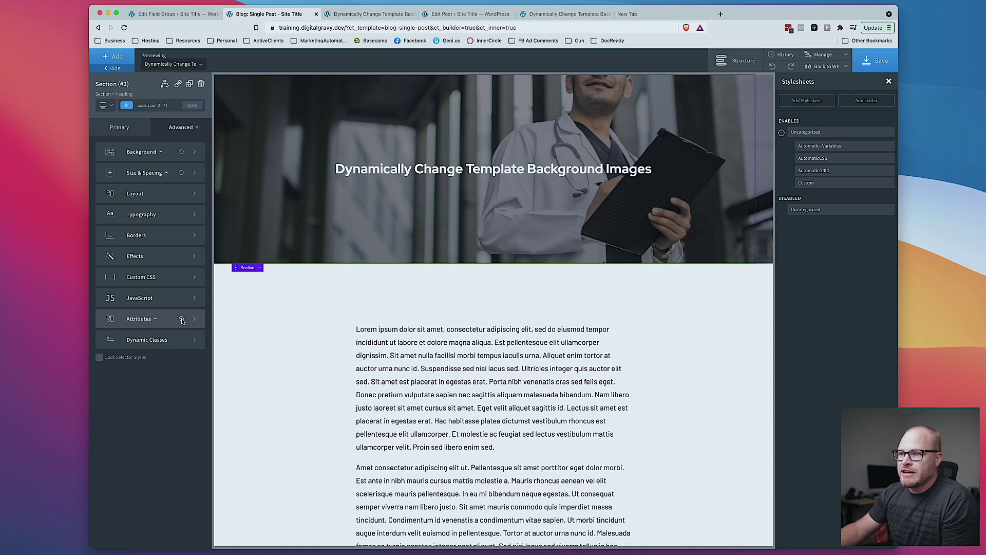
left_click(146, 320)
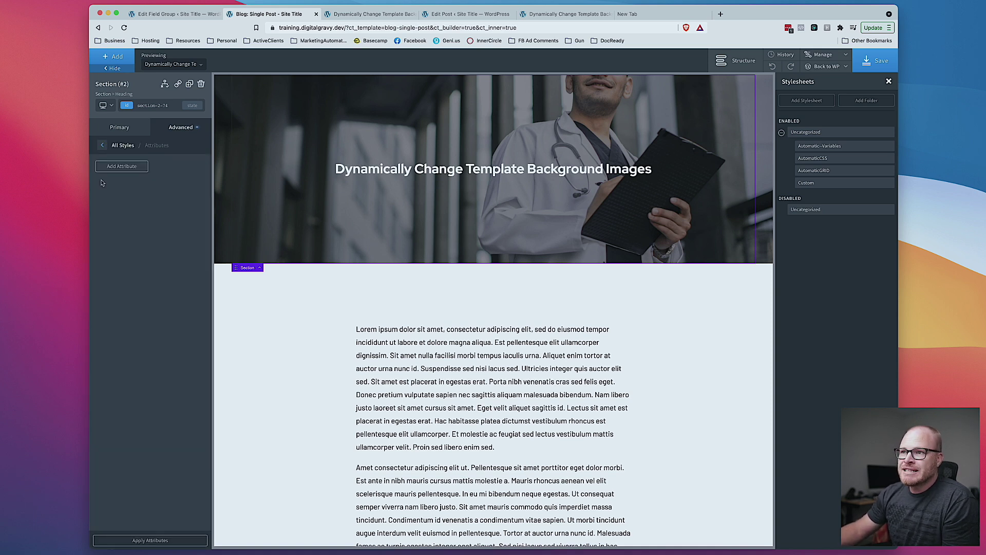
left_click(122, 167)
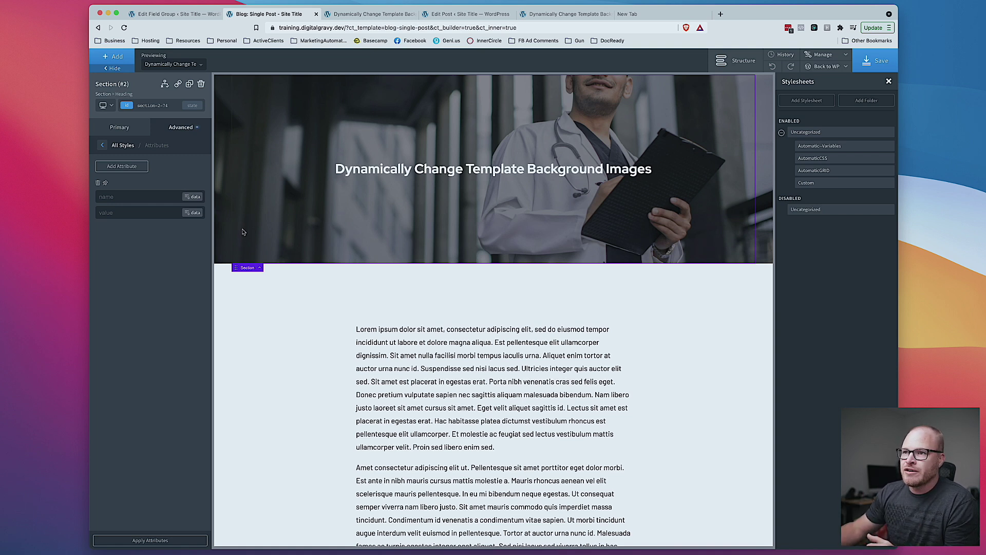
Step: Name it this-is-my-custom-data-type with value nonsense, apply, and reload the live post
left_click(152, 200)
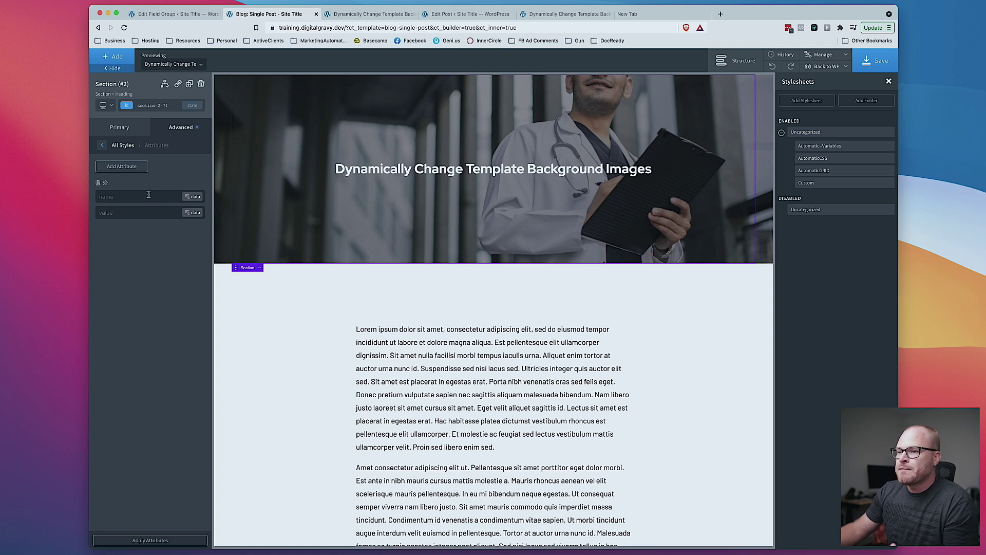
type("this-is-my-custom-data-type")
key("Tab")
type("nonsense")
left_click(150, 541)
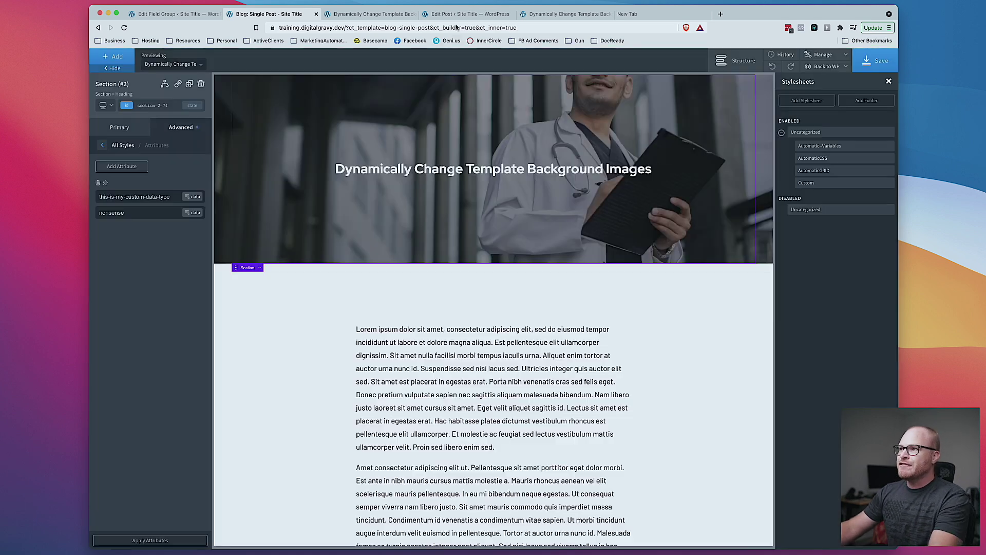
left_click(567, 14)
key("super+r")
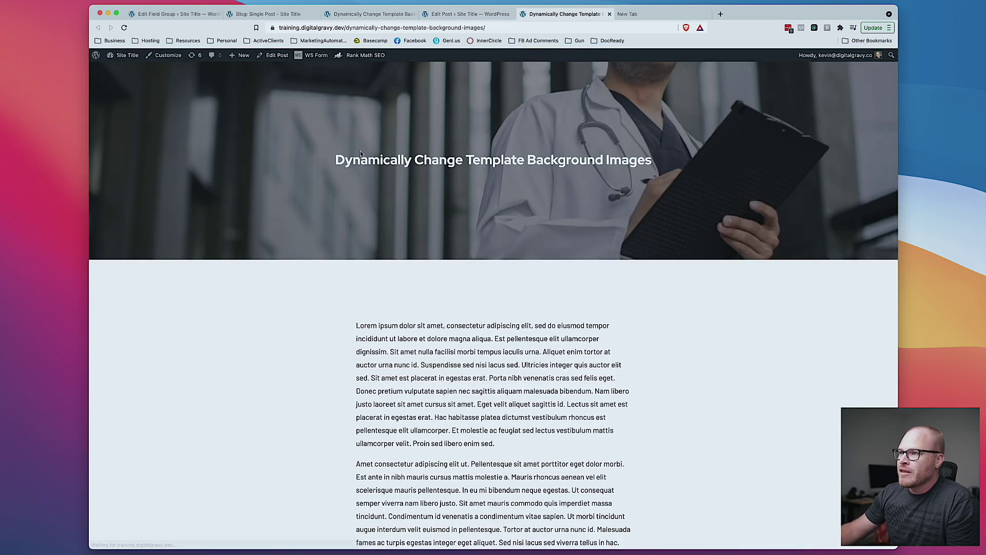
Step: Inspect the hero and expand section-2-74 to find this-is-my-custom-data-type="nonsense"
right_click(225, 137)
left_click(259, 259)
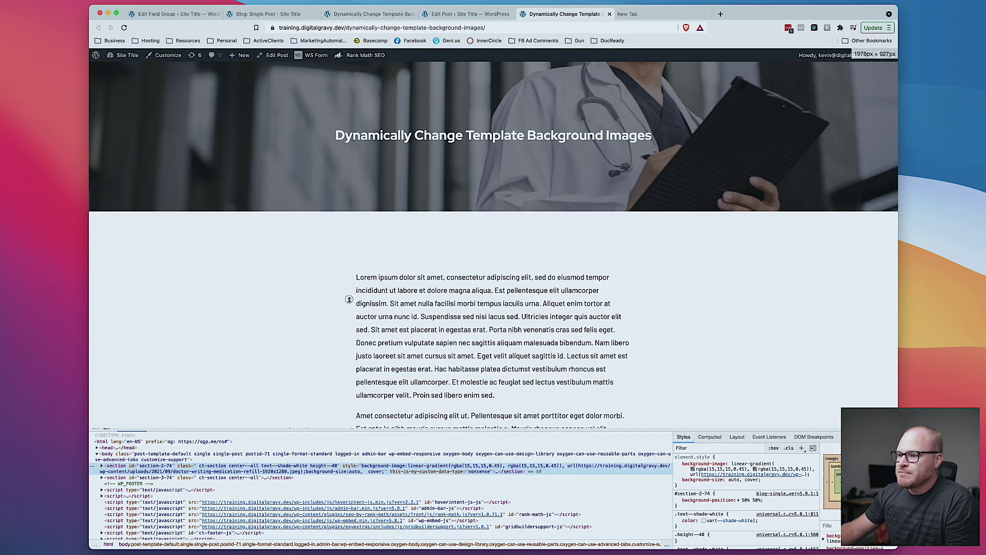
left_click_drag(343, 431, 353, 171)
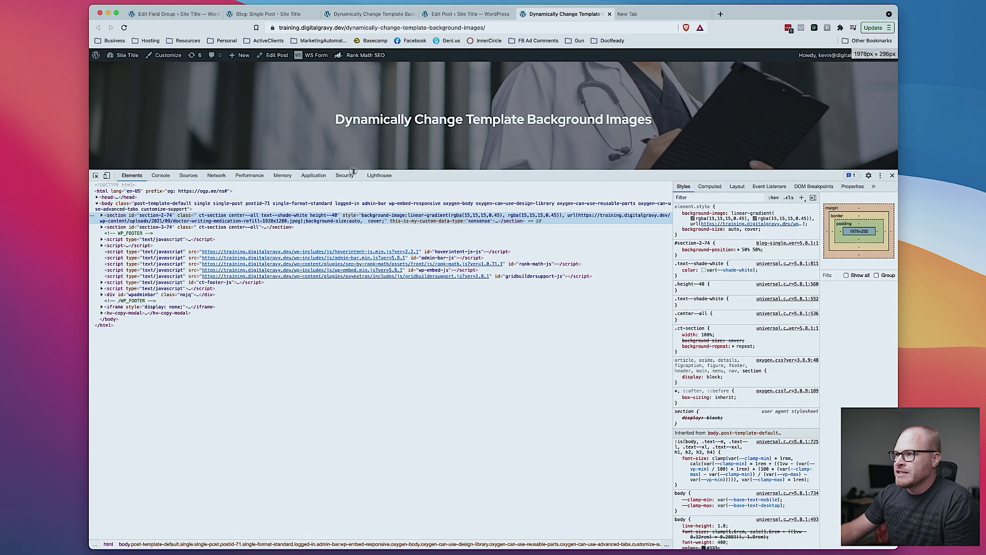
left_click(396, 226)
double_click(391, 224)
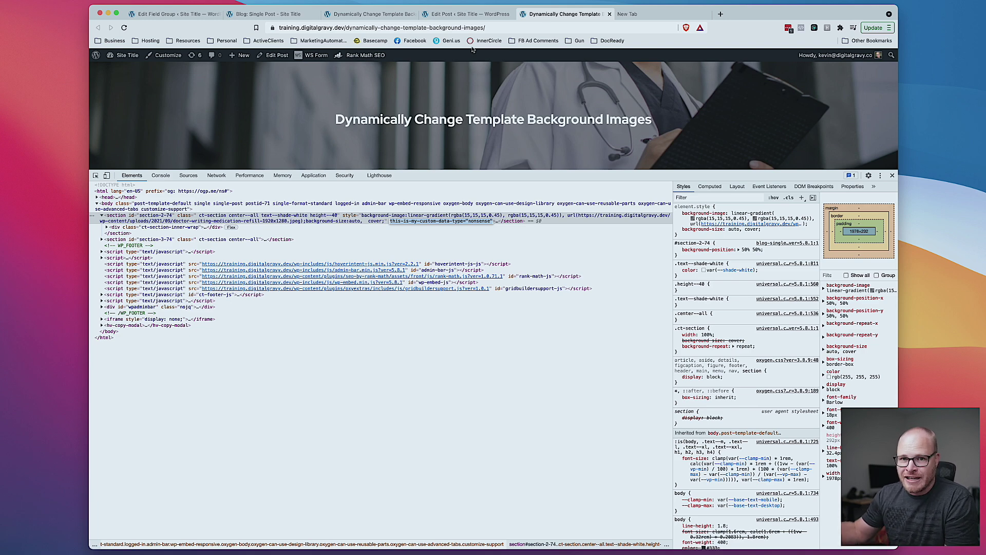
Step: Back in Oxygen Builder, delete the test attribute's name and nonsense value
left_click(465, 14)
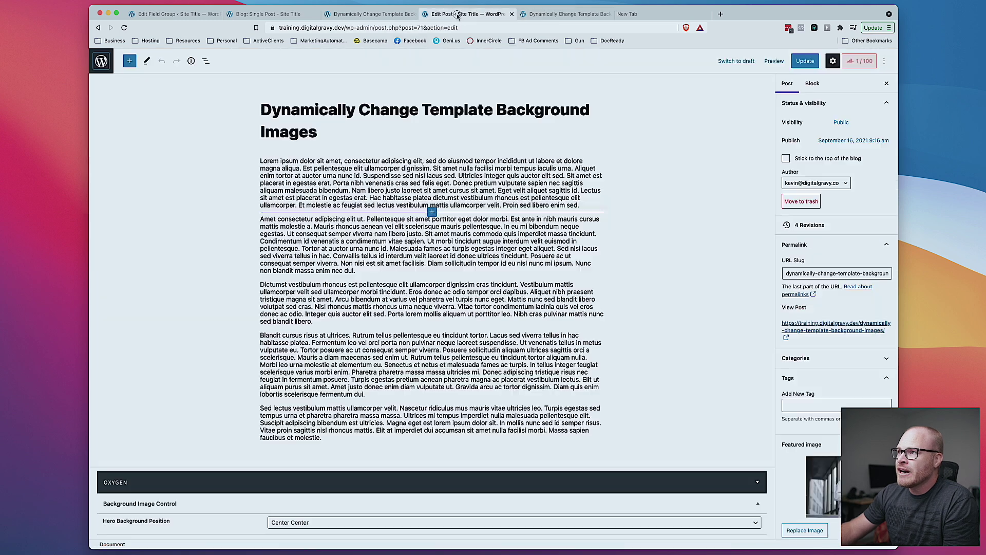
left_click(372, 13)
left_click(265, 15)
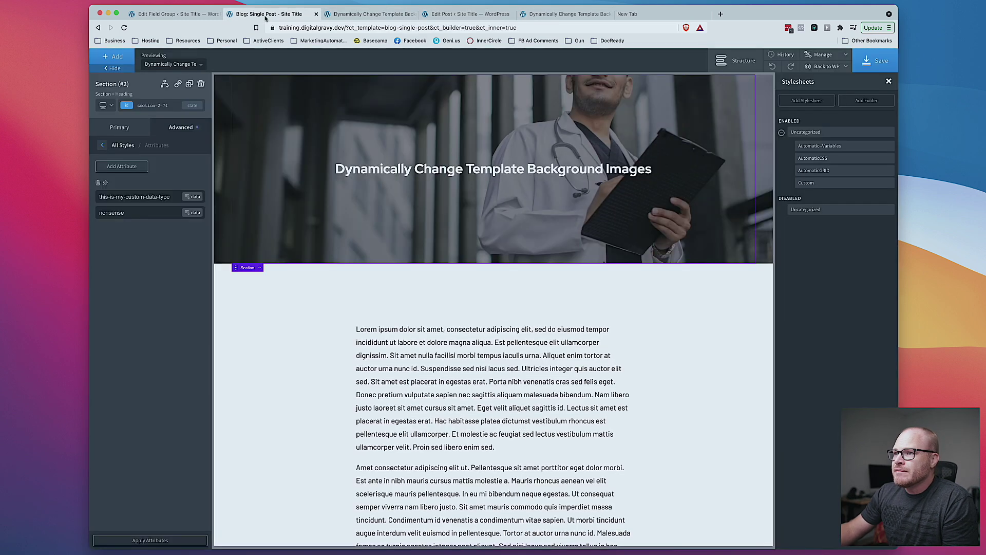
triple_click(163, 197)
key("BackSpace")
double_click(159, 210)
key("BackSpace")
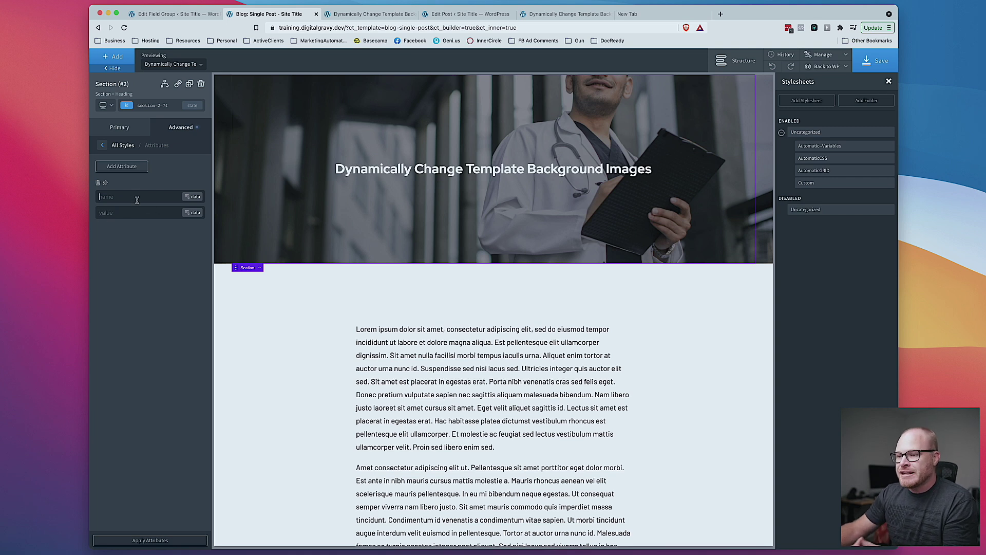
Step: Enter attribute data-bg-position with value Center Center, then reopen the background settings
type("this-is-name")
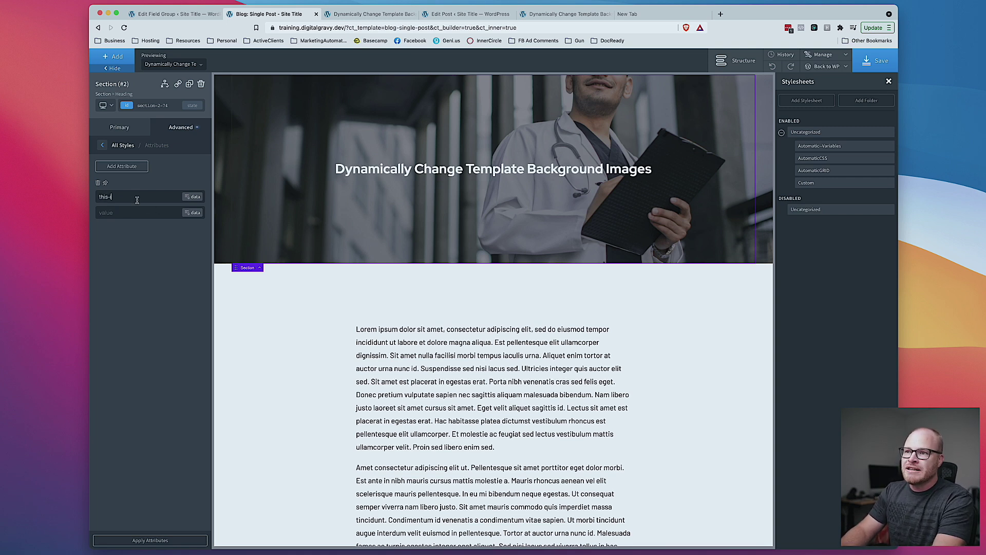
triple_click(148, 196)
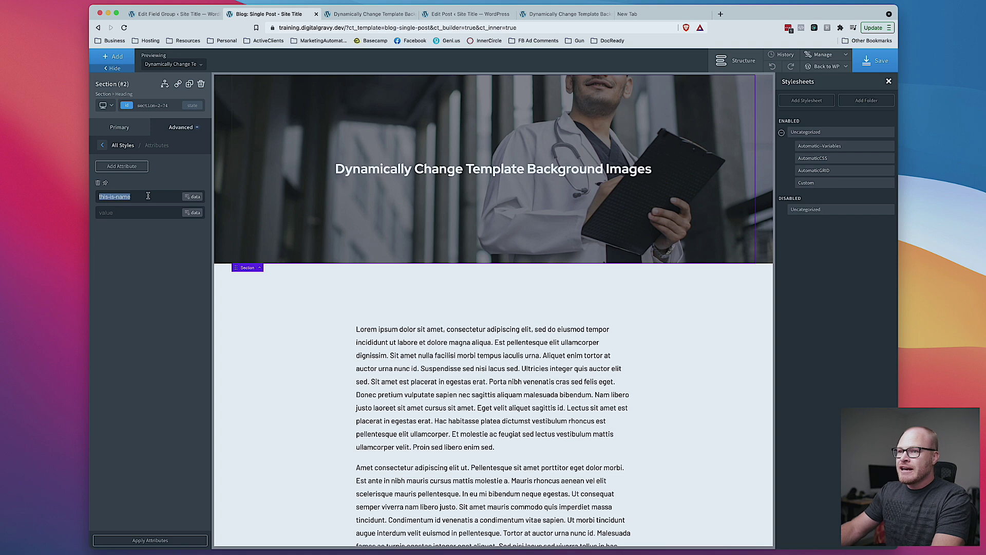
type("data-")
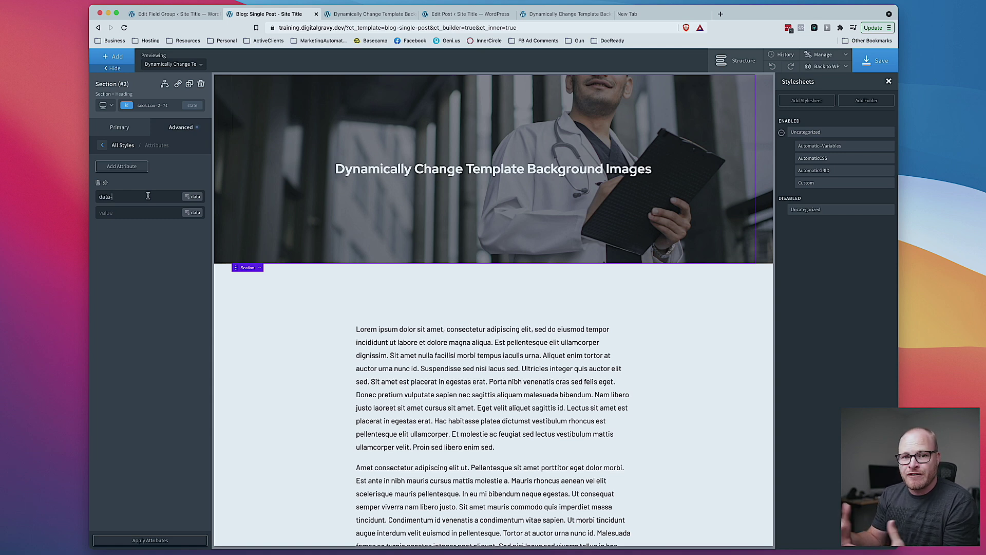
type("bg-position")
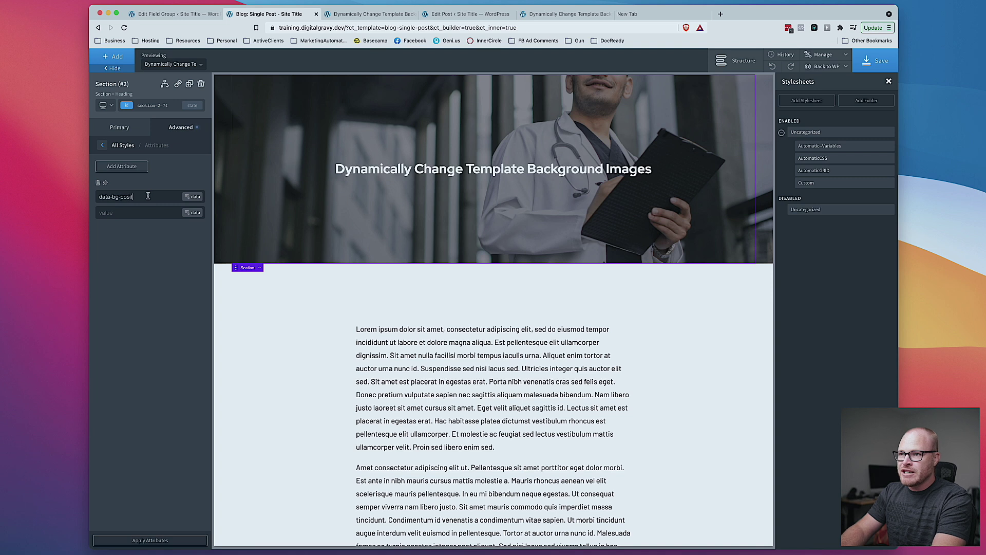
left_click(160, 214)
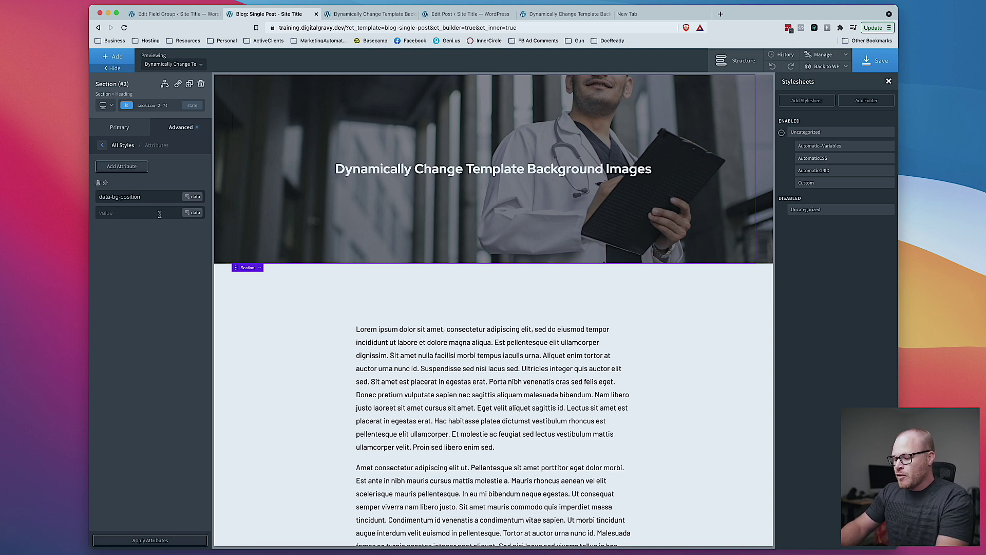
type("Center Center")
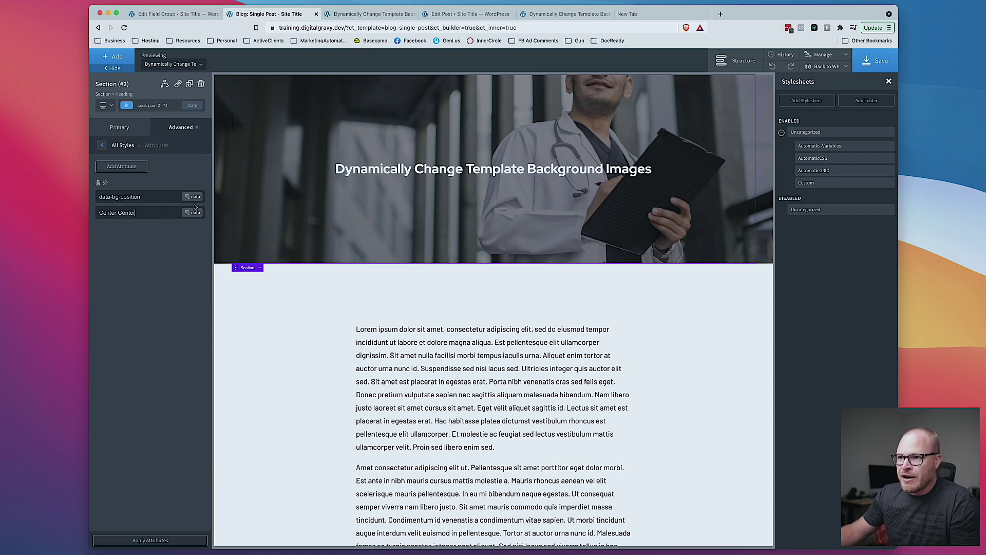
left_click_drag(162, 212, 98, 213)
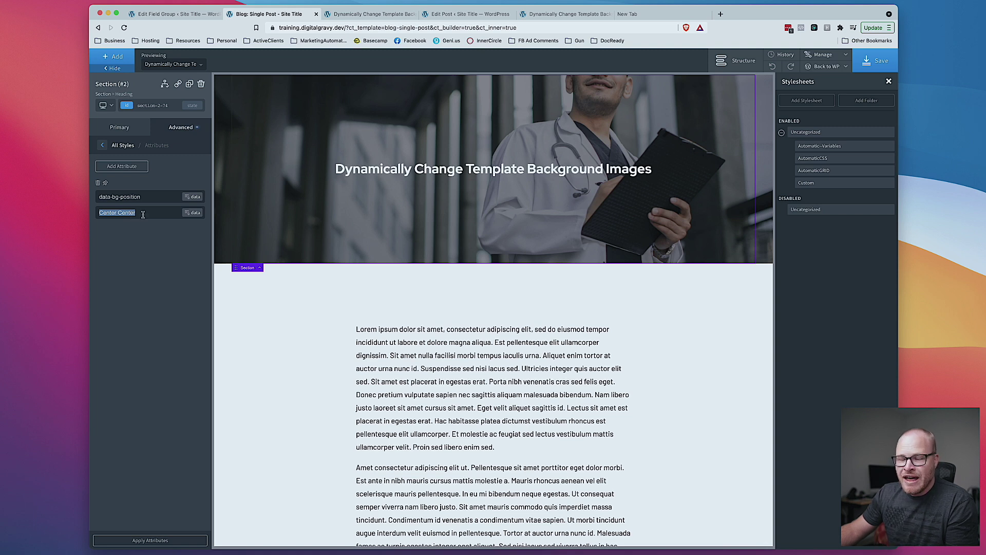
left_click(178, 124)
left_click(152, 152)
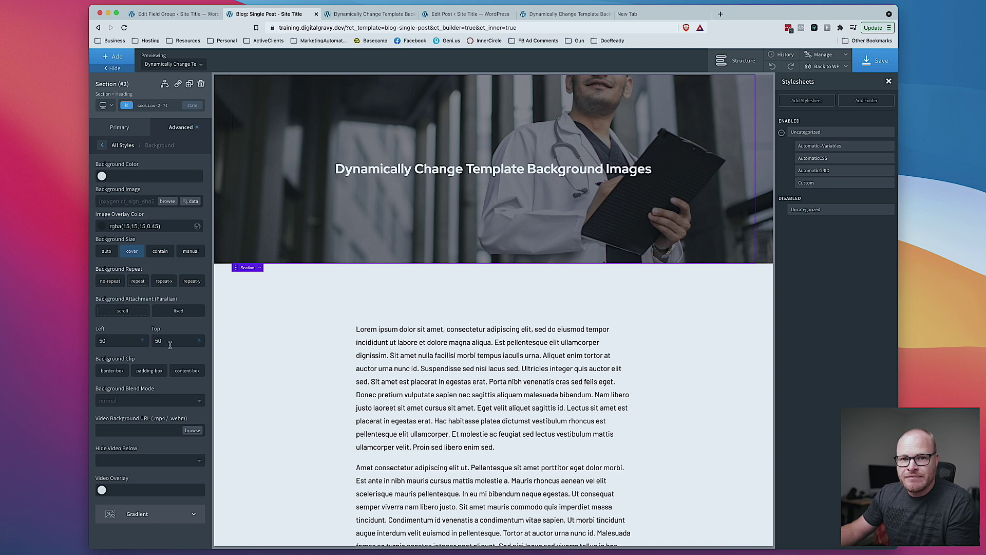
Step: Bind the section's data-bg-position attribute to the Hero Background Position field value, then open the post editor
left_click(174, 129)
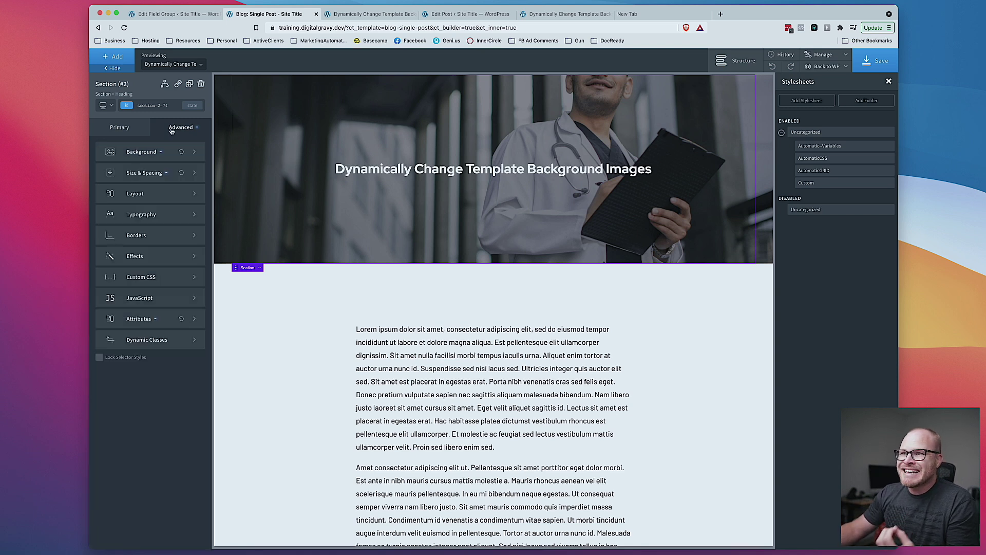
left_click(139, 318)
left_click(159, 213)
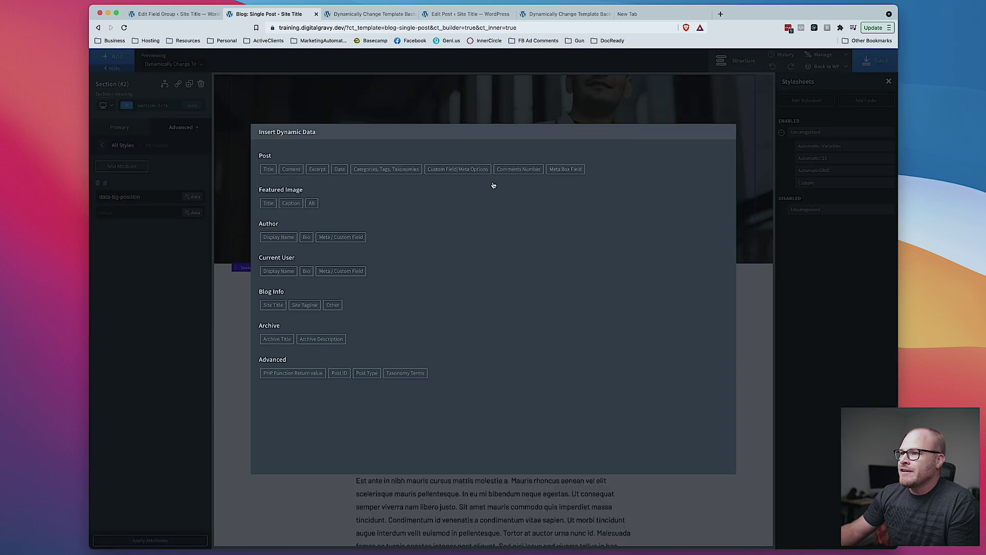
left_click(565, 169)
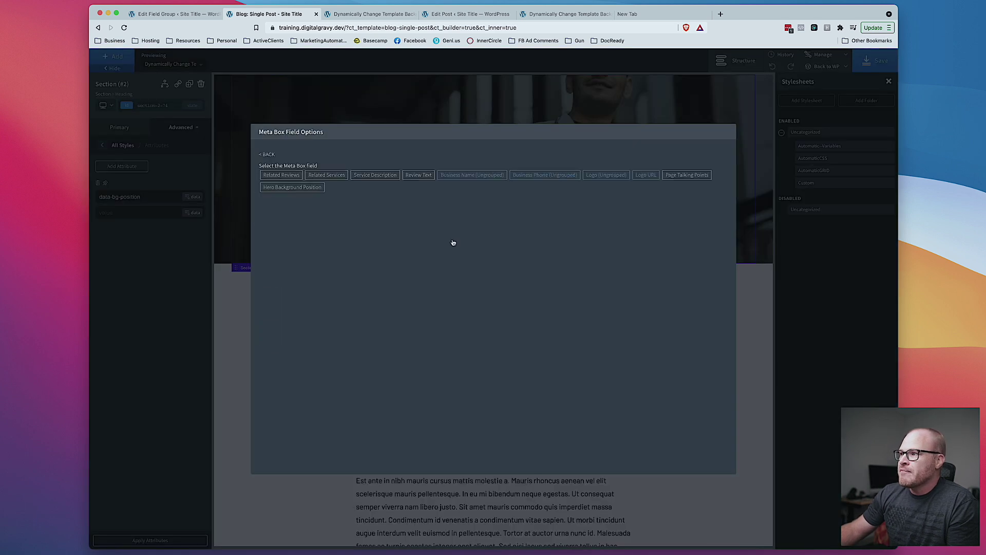
left_click(313, 188)
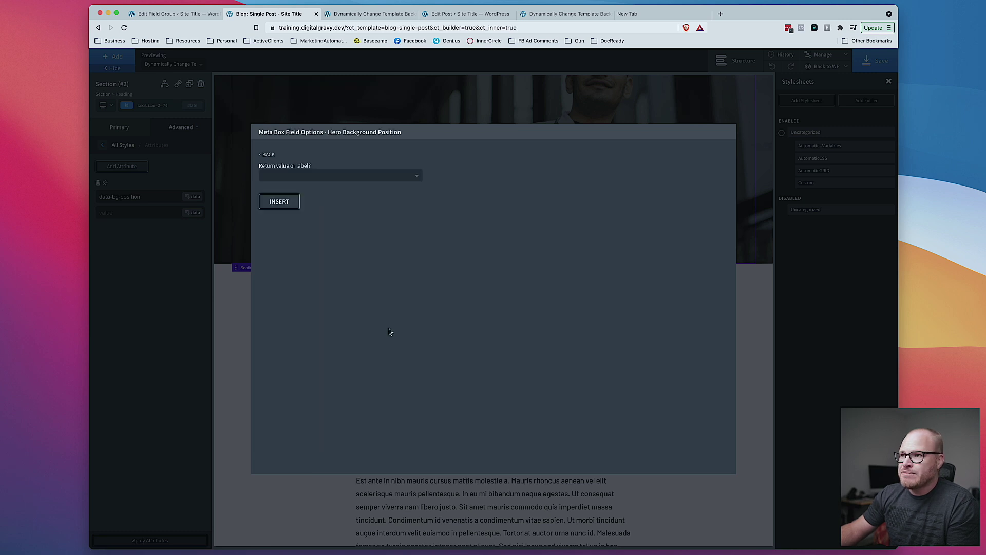
left_click(323, 176)
left_click(320, 201)
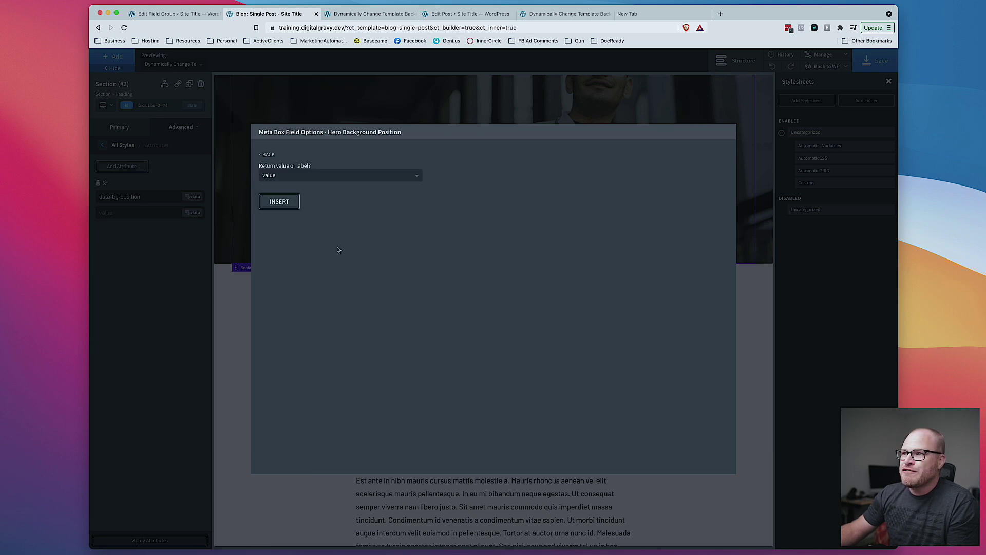
left_click(279, 202)
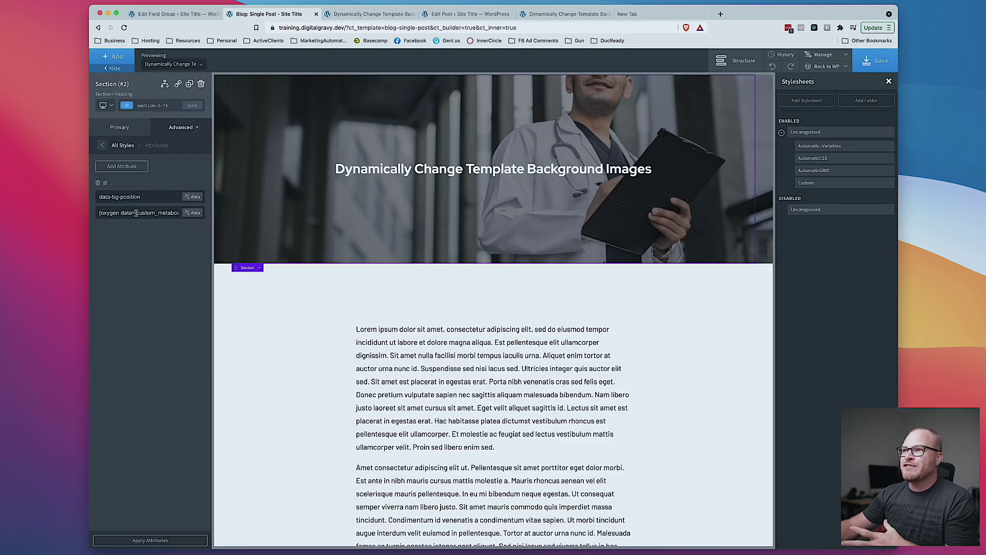
left_click(370, 14)
left_click(442, 14)
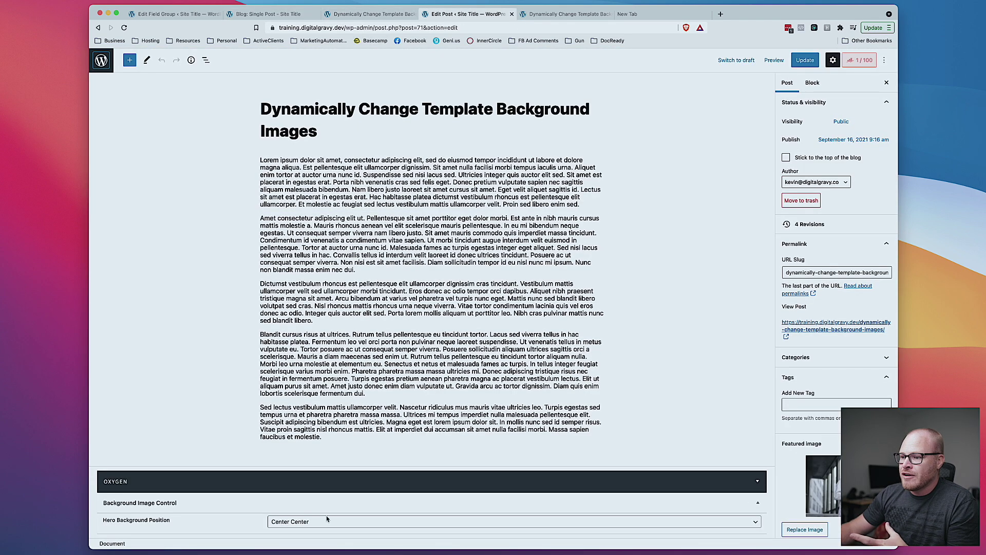
Step: Open the hero section's Background settings and clear the Left and Top position values
left_click(269, 14)
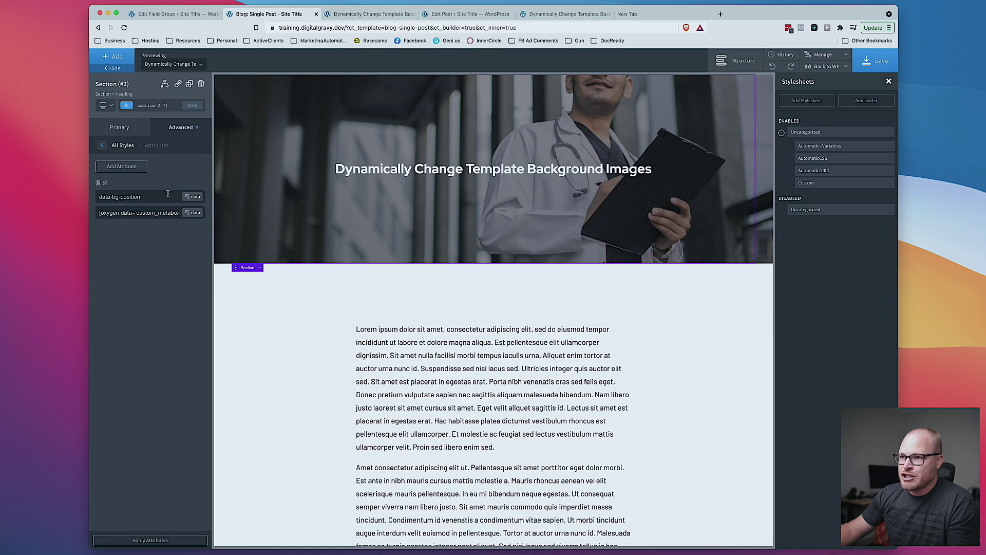
left_click(177, 129)
left_click(157, 151)
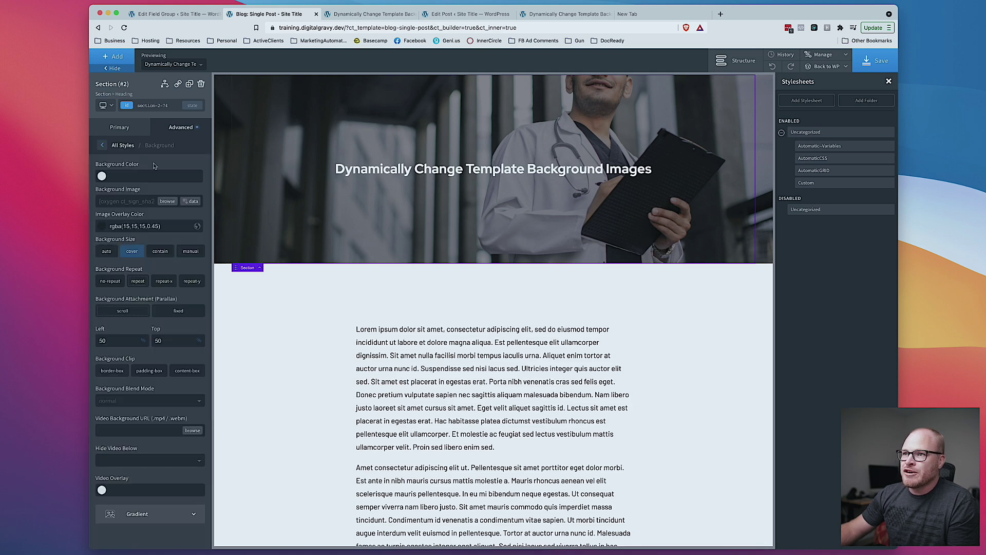
double_click(115, 341)
key("BackSpace")
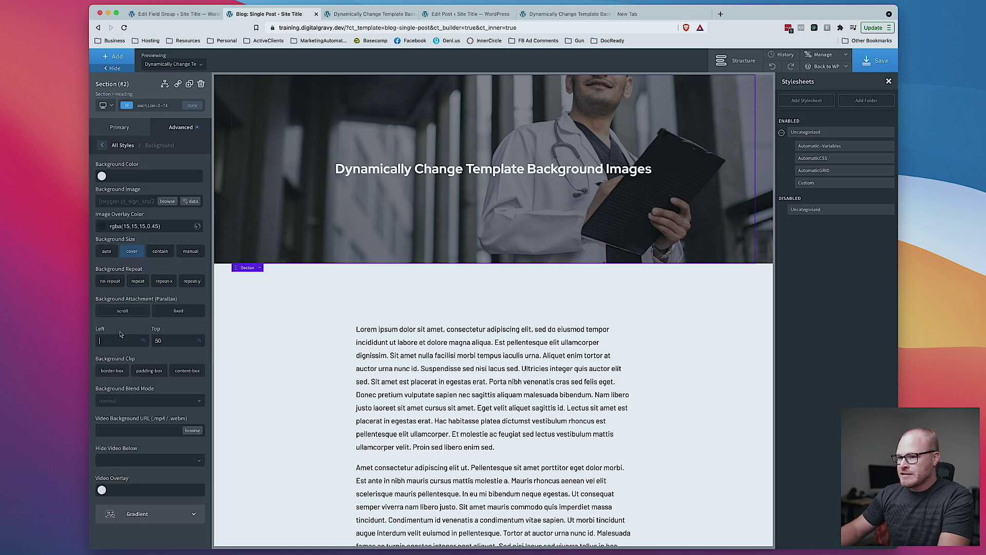
key("Tab")
key("BackSpace")
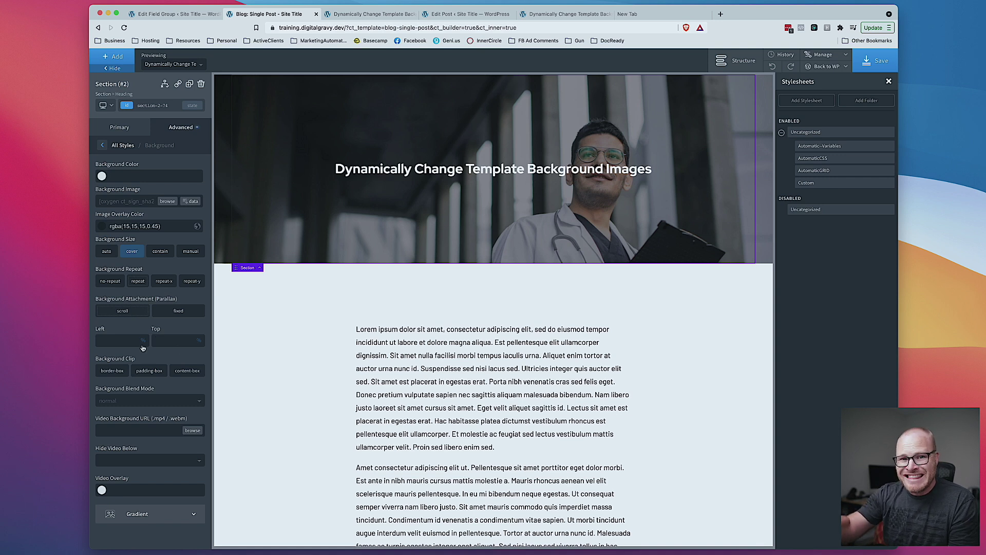
Step: Leave both Left and Top positions empty instead of 50, then save the template
left_click(115, 340)
type("50")
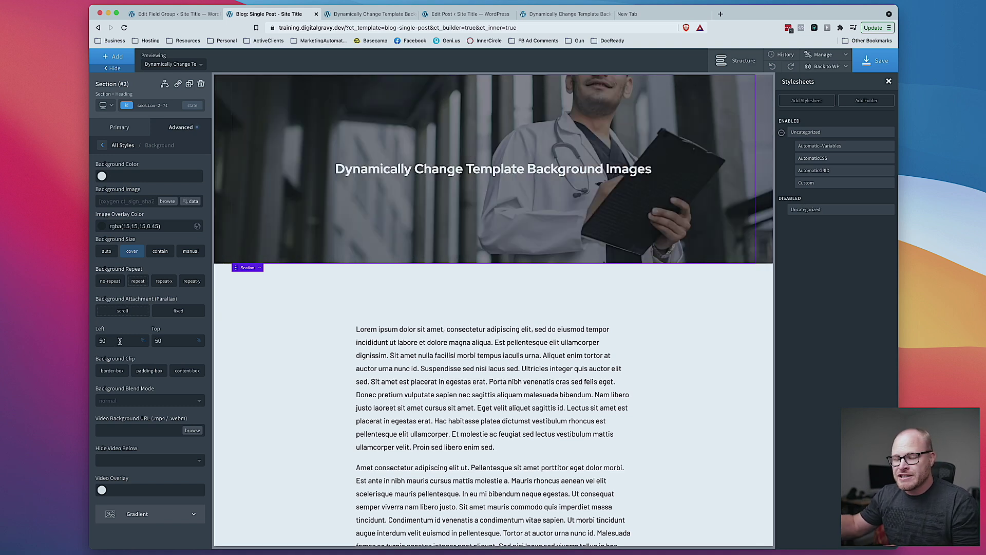
key("BackSpace")
key("BackSpace")
double_click(171, 343)
key("BackSpace")
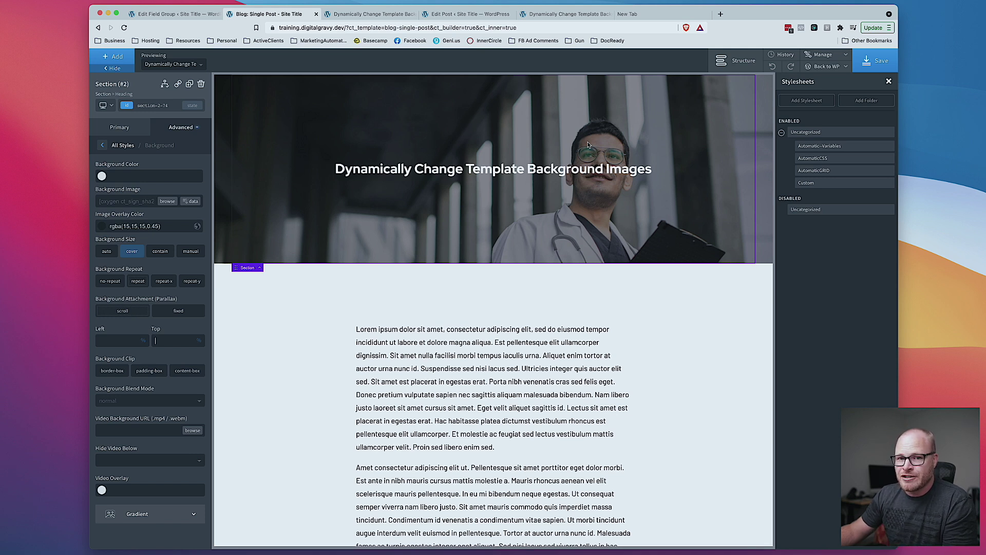
left_click(876, 60)
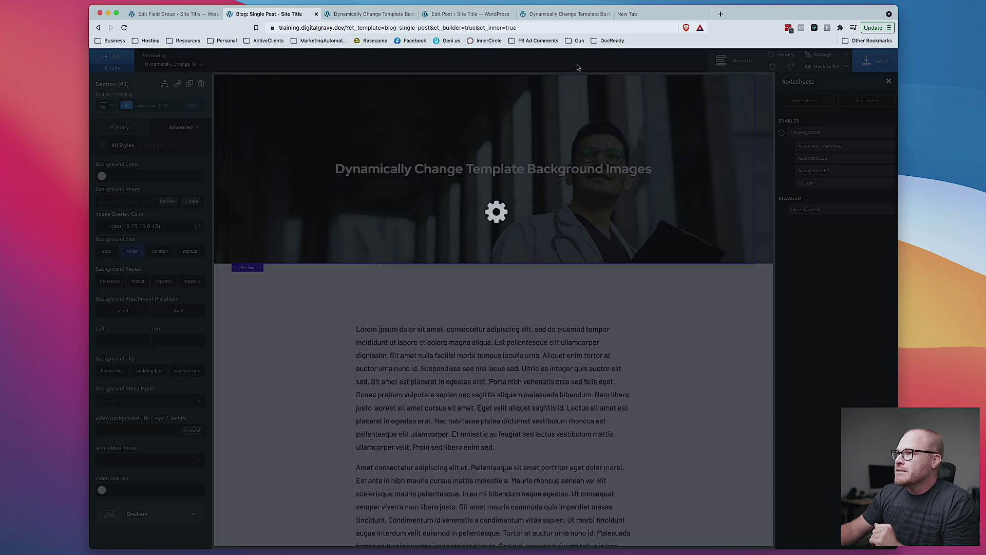
left_click(571, 17)
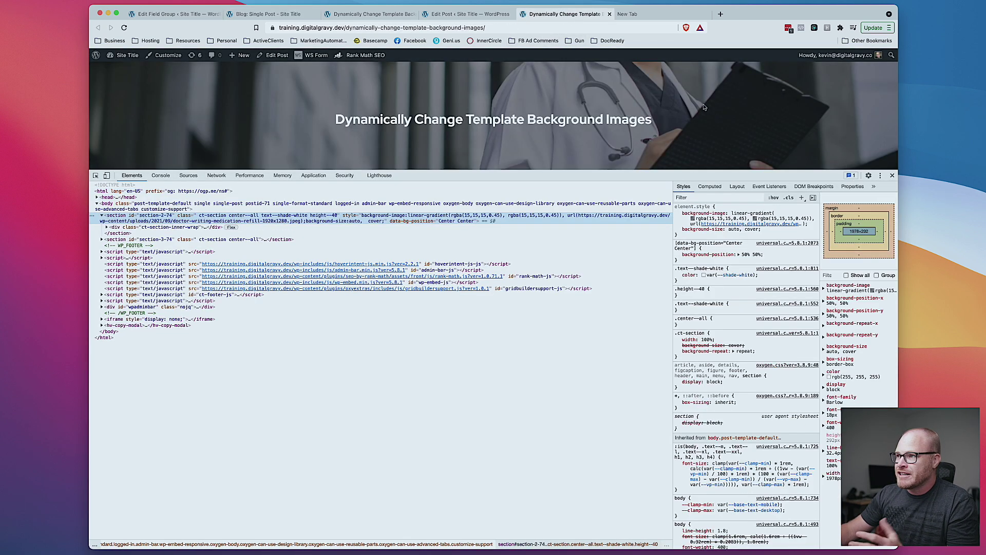
Step: Inspect the live hero element to confirm data-bg-position="Center Center", then return to the post editor
right_click(254, 100)
left_click(268, 219)
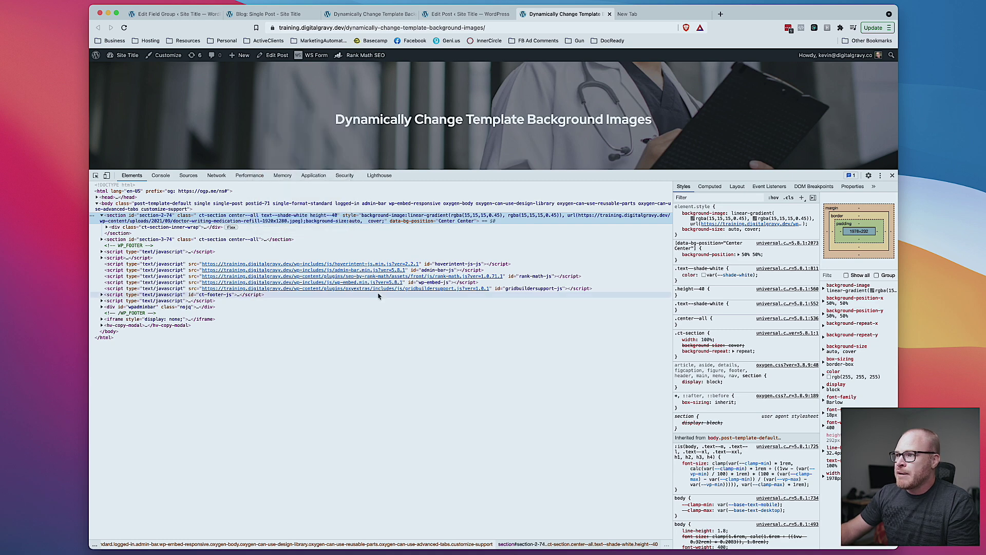
left_click(394, 222)
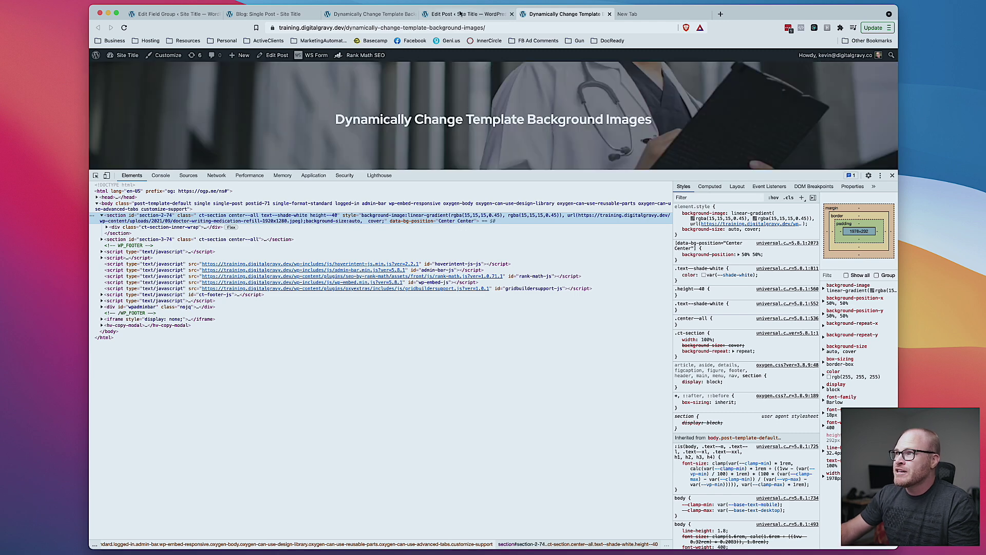
left_click(461, 14)
left_click(311, 523)
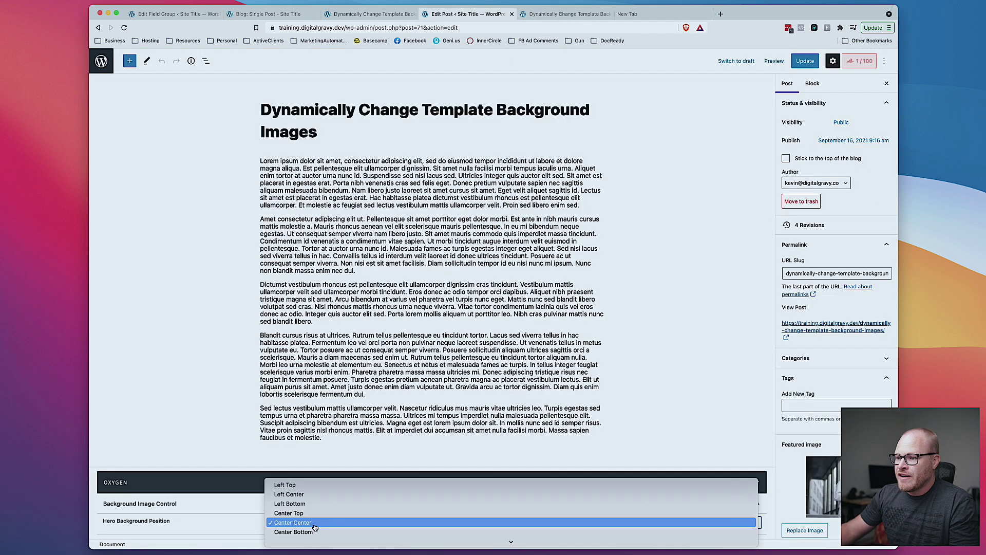
Step: Set Hero Background Position to Center Top, update the post and reload the live page
left_click(311, 510)
left_click(805, 60)
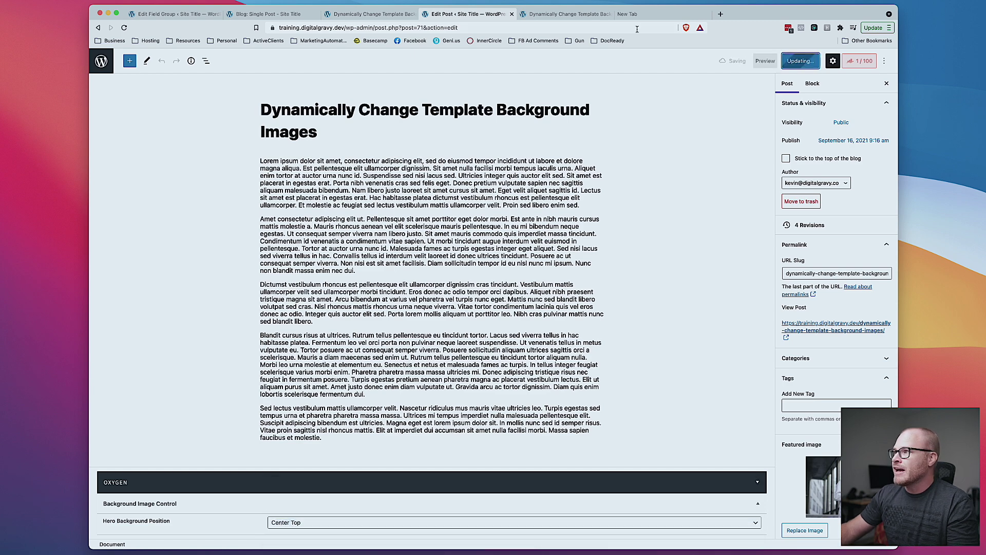
left_click(565, 14)
key("super+r")
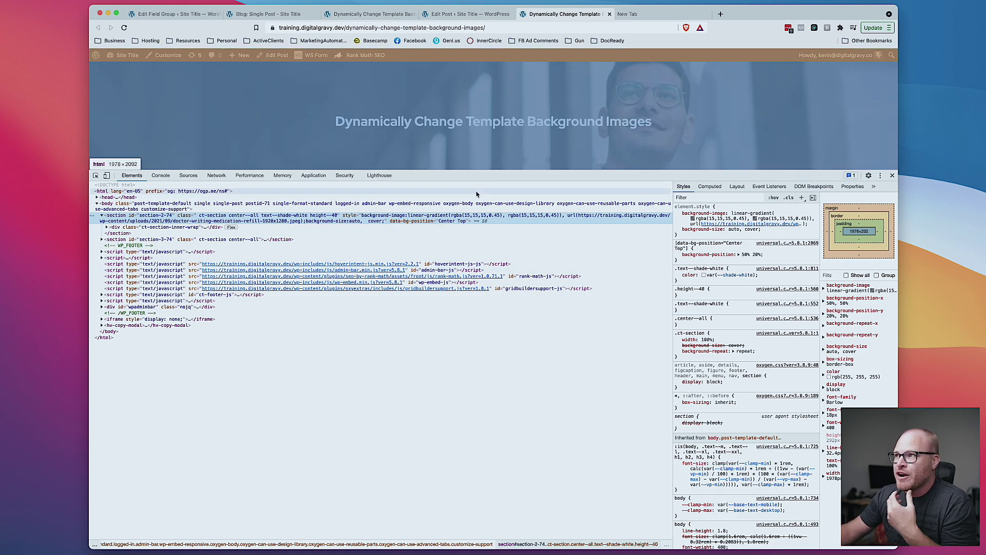
Step: Restore Hero Background Position to Center Center, update the post and reload the live page
left_click(473, 18)
left_click(331, 522)
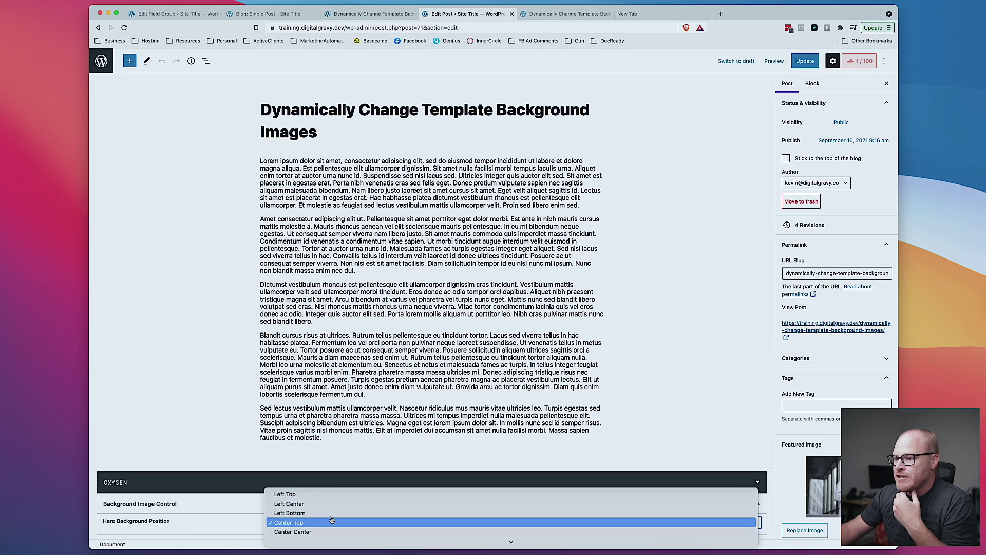
left_click(293, 532)
left_click(805, 61)
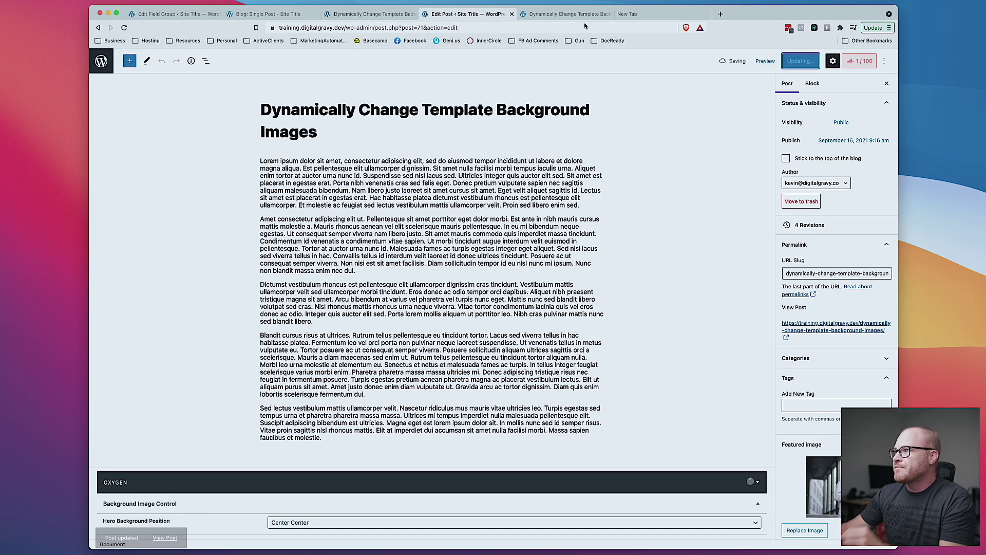
left_click(565, 13)
key("super+r")
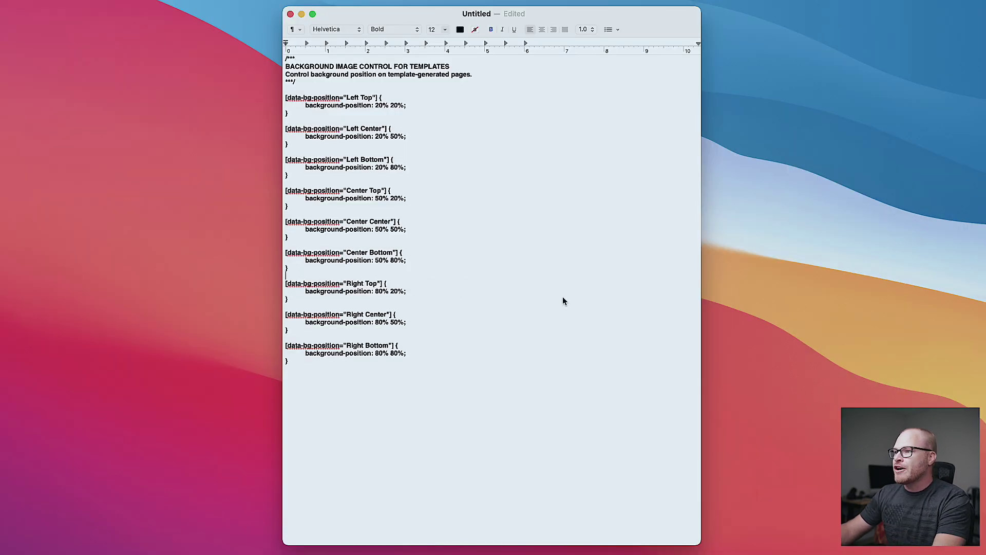
Step: Select all the background-position CSS in TextEdit, then open Oxygen's Custom stylesheet
key("super+a")
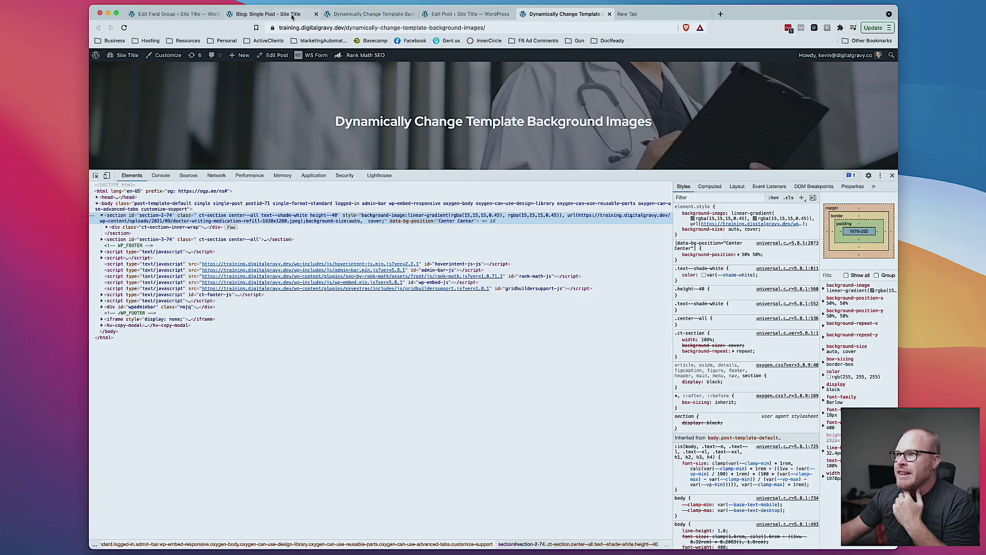
left_click(200, 18)
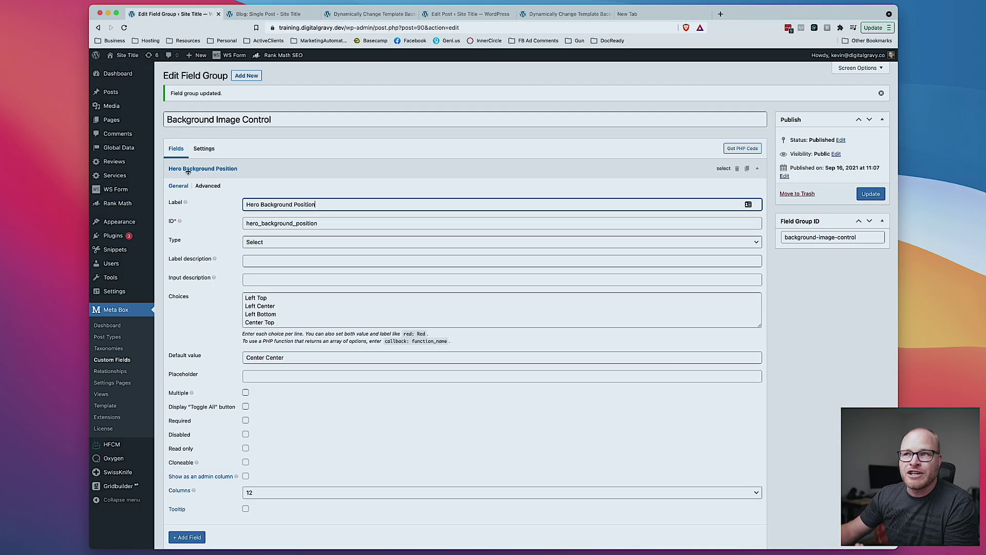
key("ctrl+Tab")
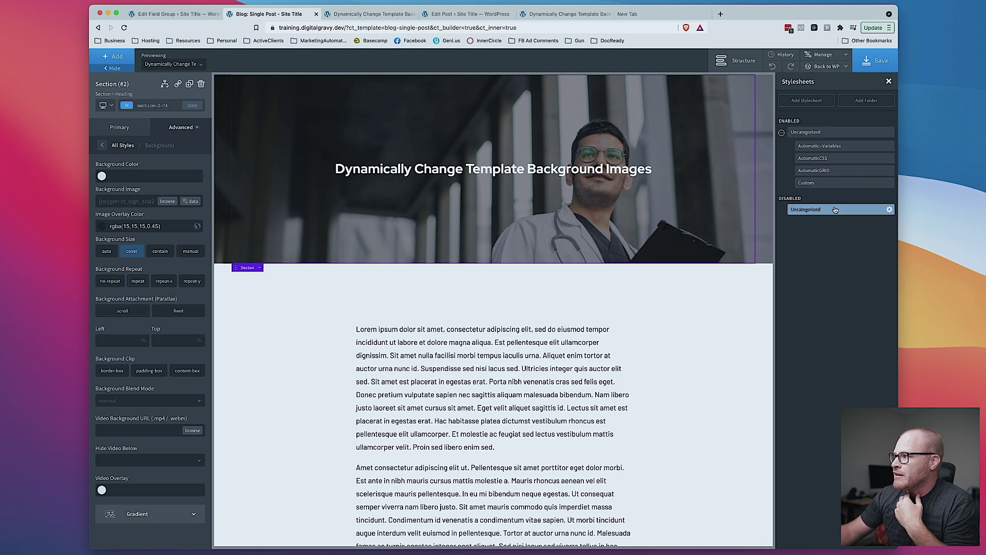
left_click(821, 183)
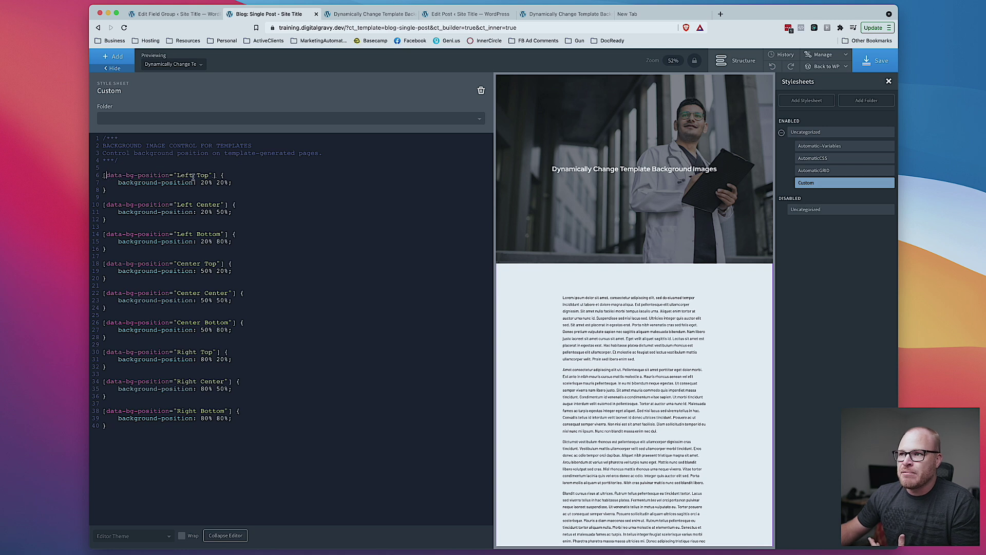
Step: Draft an empty [data-bg-position] { } rule below the comment block in the Custom stylesheet
left_click(163, 164)
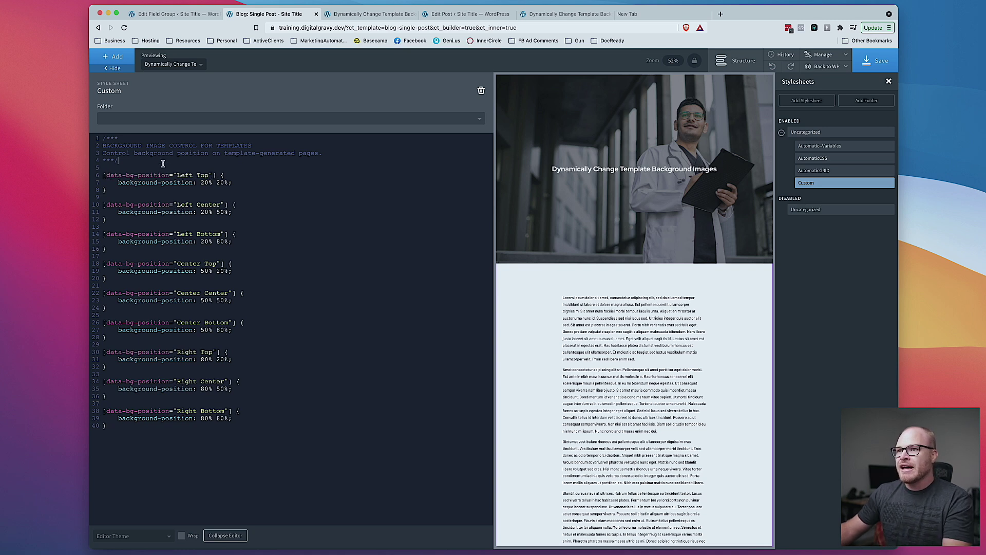
key("Return")
key("Return")
type("[")
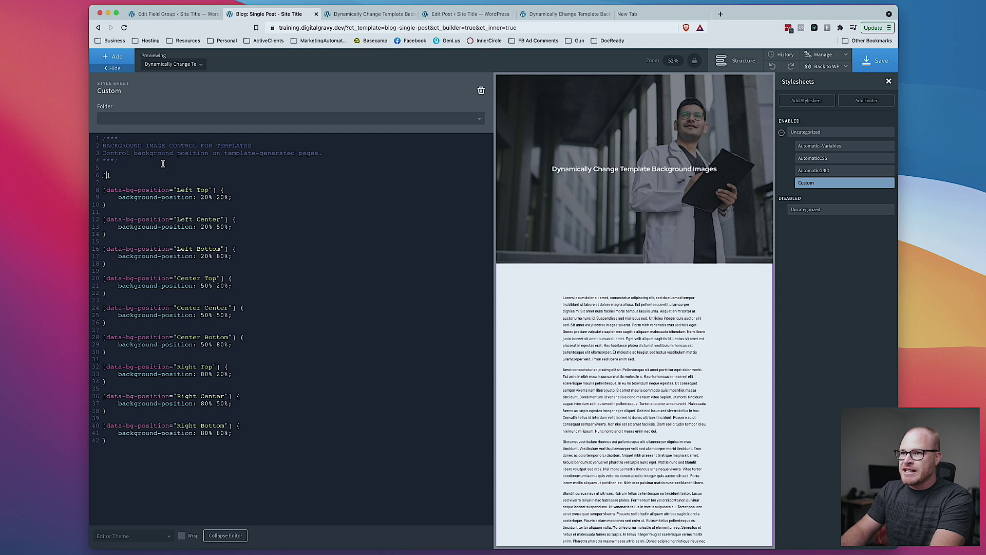
type("data-bg-posi")
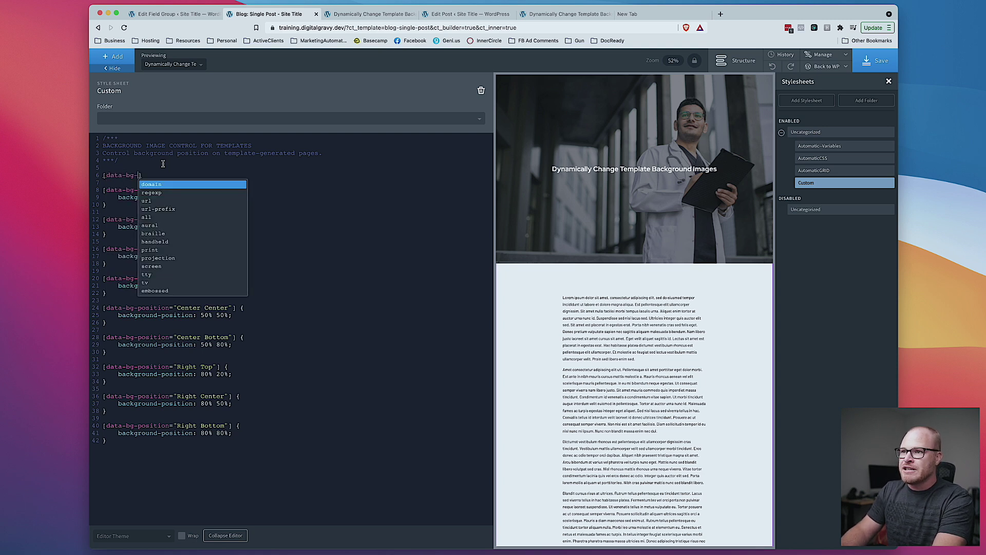
type("tion] {")
key("Return")
key("Return")
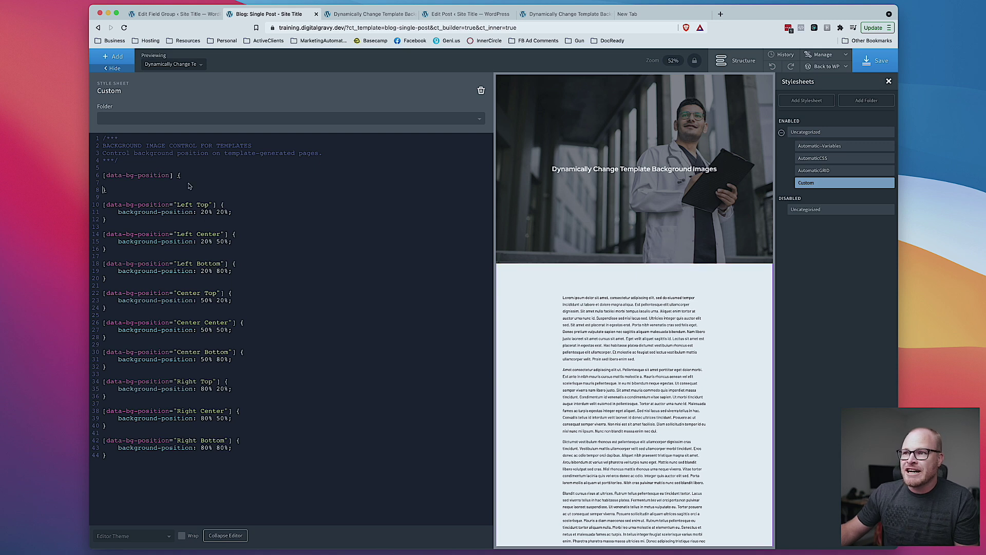
left_click_drag(170, 175, 106, 176)
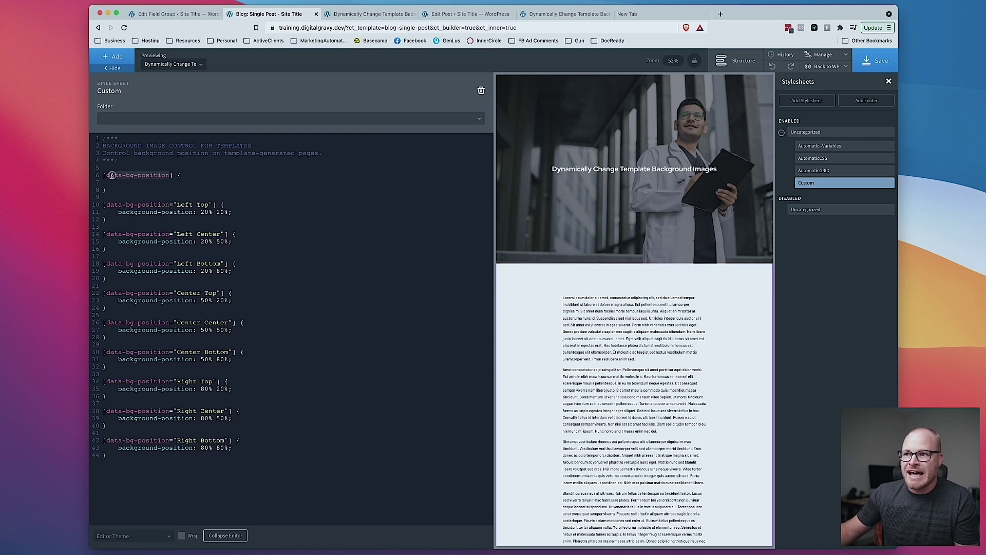
left_click(171, 181)
key("Tab")
type("style:")
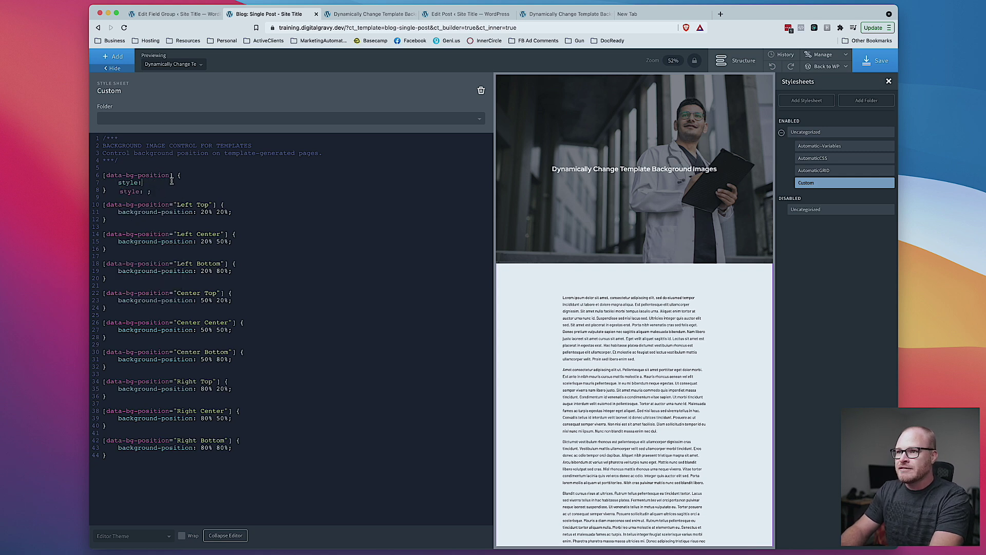
type(" this;")
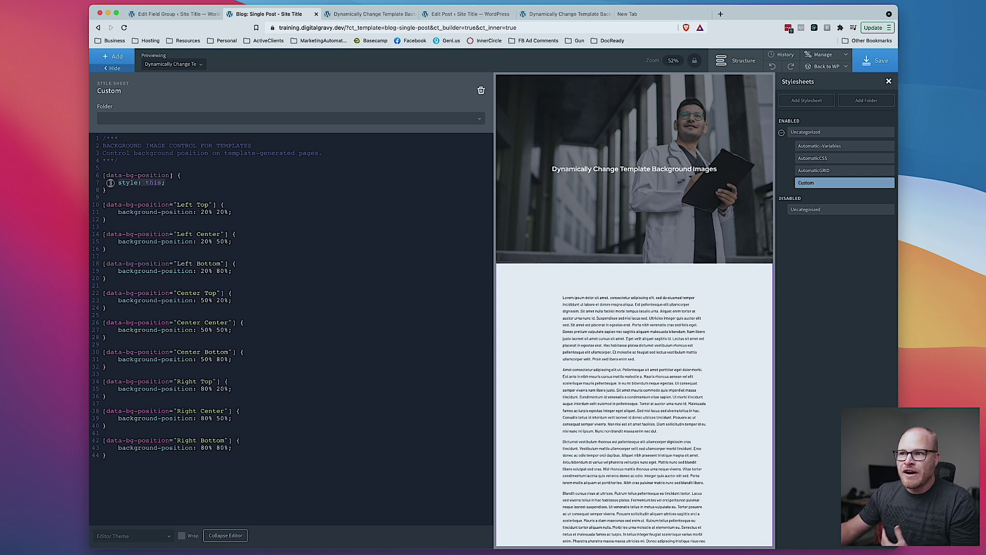
key("BackSpace")
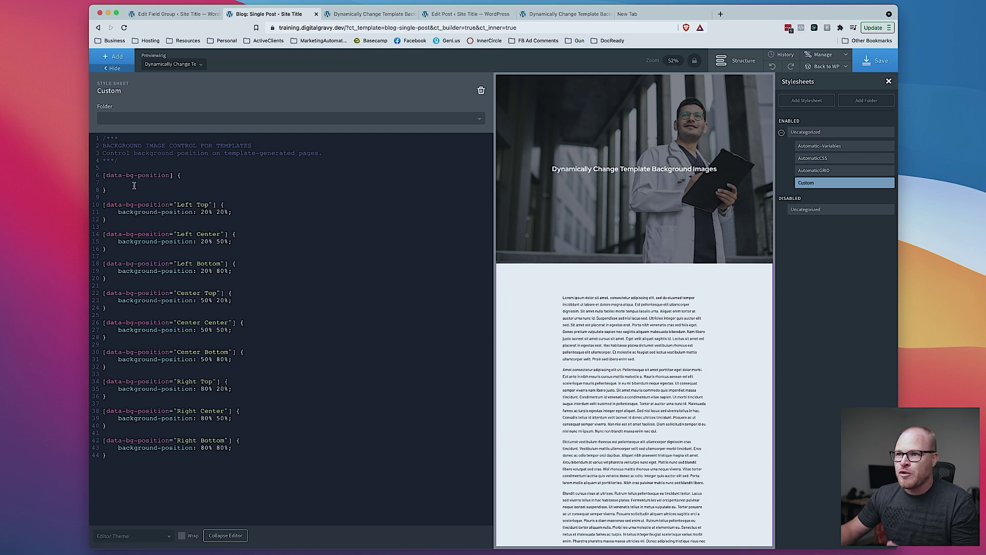
key("BackSpace")
key("BackSpace")
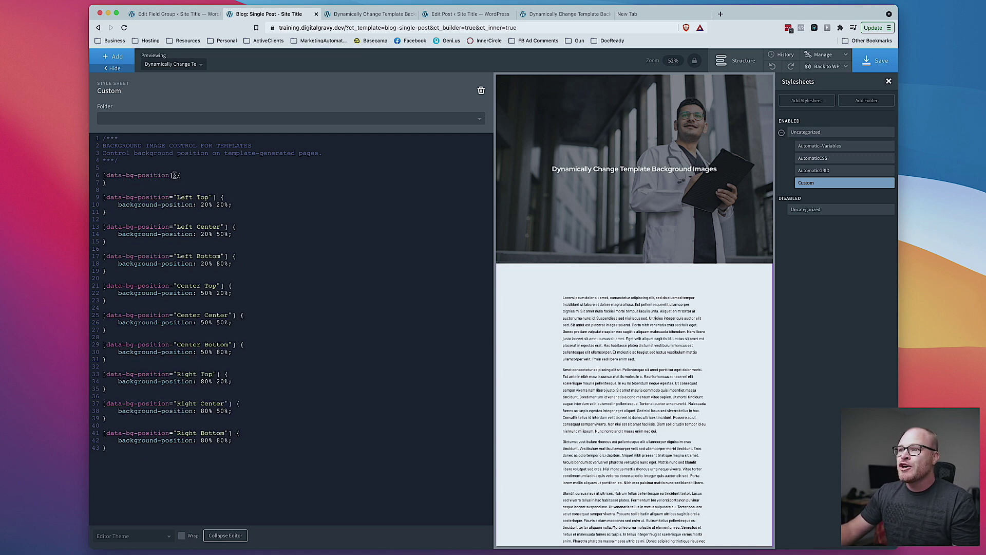
type("::before")
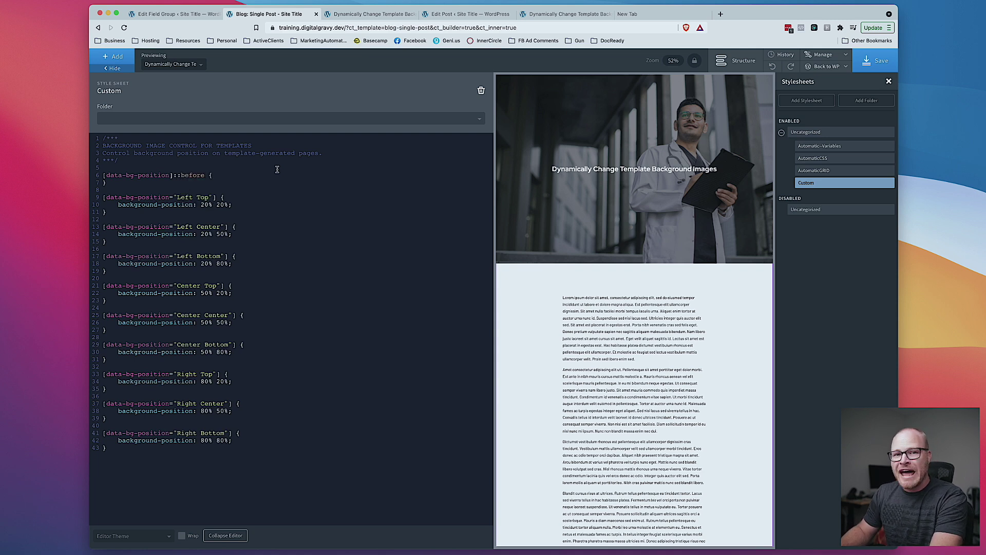
key("BackSpace")
key("BackSpace")
key("BackSpace")
key("BackSpace")
key("BackSpace")
key("BackSpace")
key("BackSpace")
key("BackSpace")
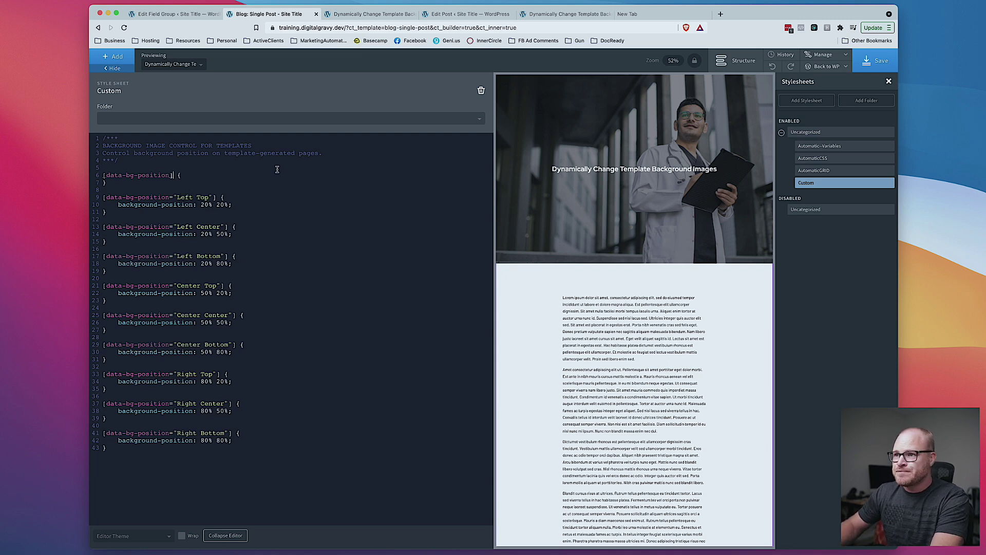
Step: Prefix the rule with .hero, then delete the whole .hero[data-bg-position] rule
left_click(104, 175)
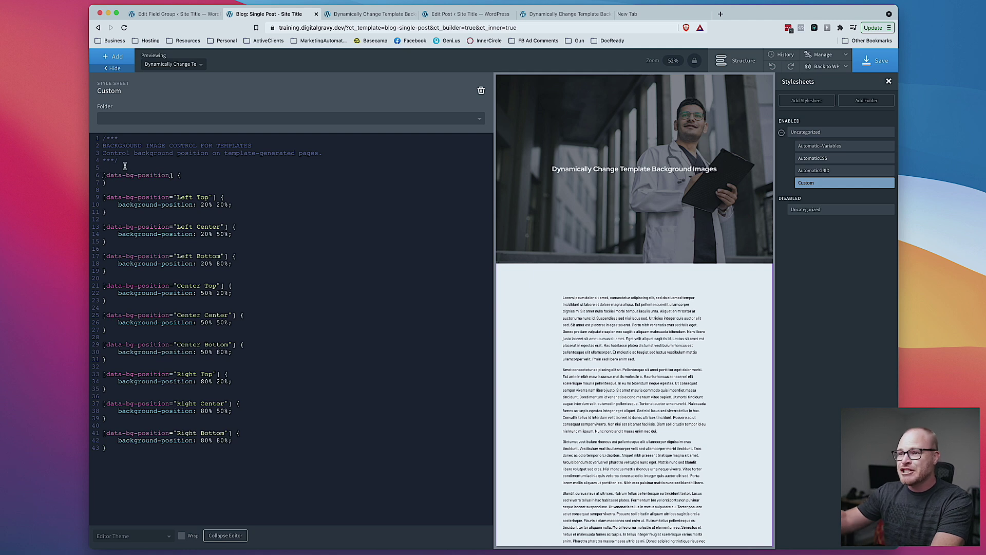
type(".hero")
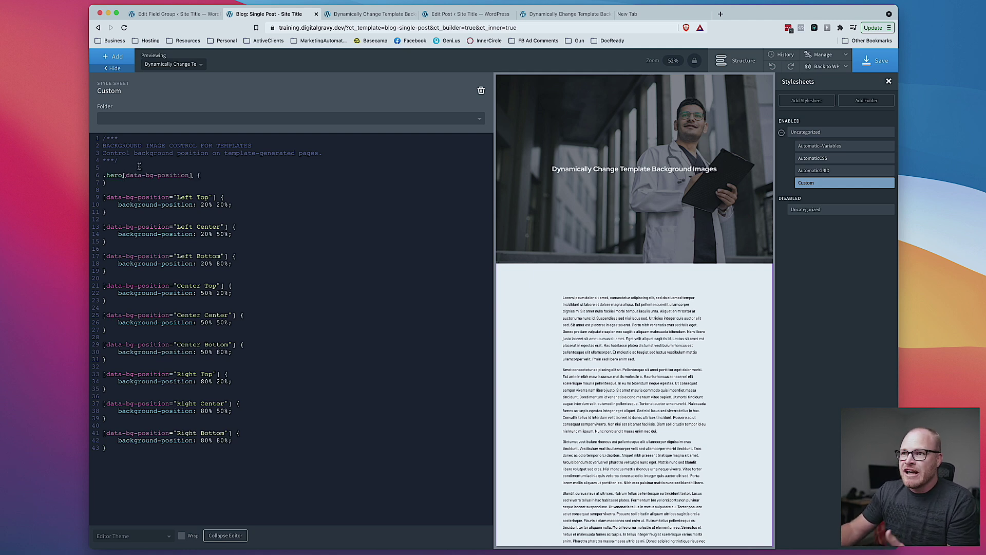
left_click_drag(126, 176, 189, 176)
left_click(105, 176)
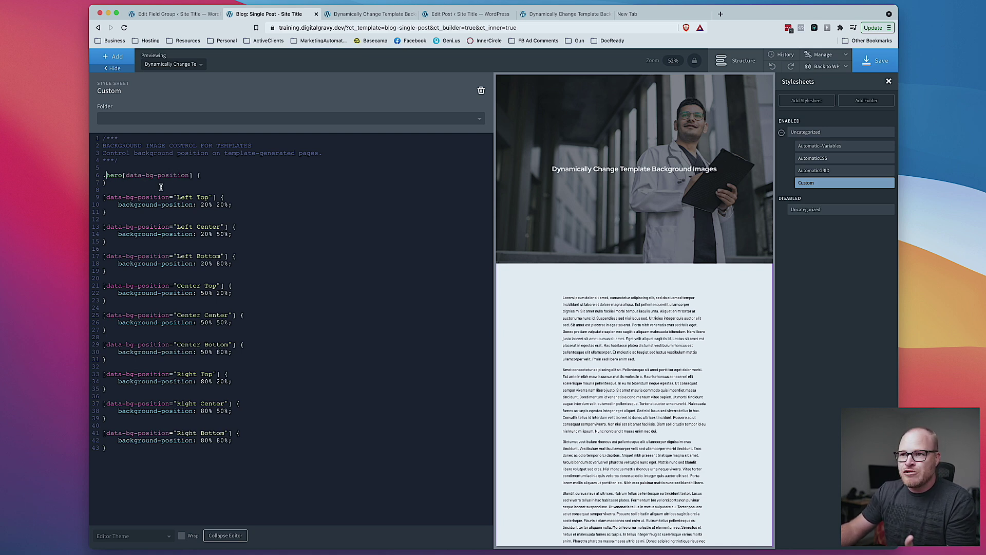
left_click_drag(129, 182, 97, 174)
key("BackSpace")
key("BackSpace")
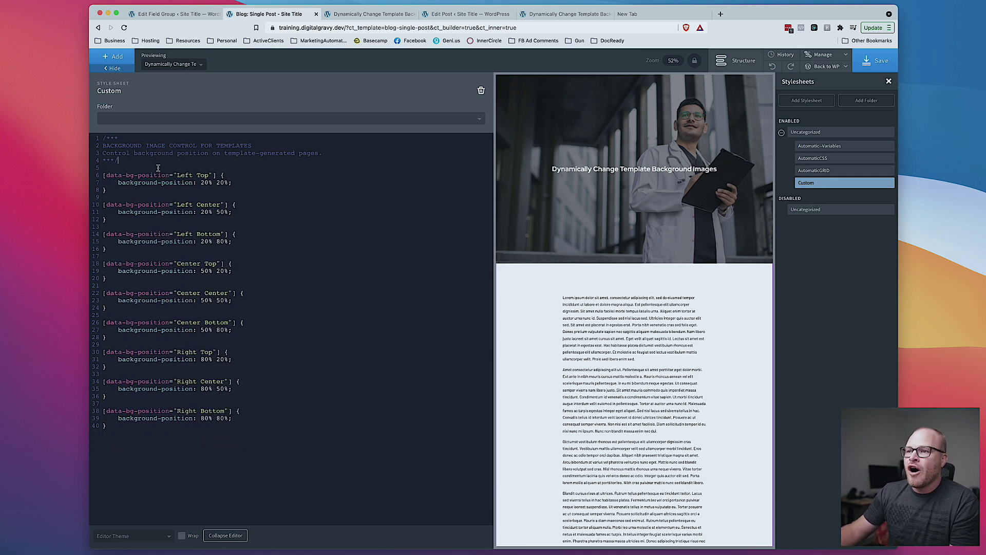
left_click_drag(107, 176, 169, 175)
left_click(256, 186)
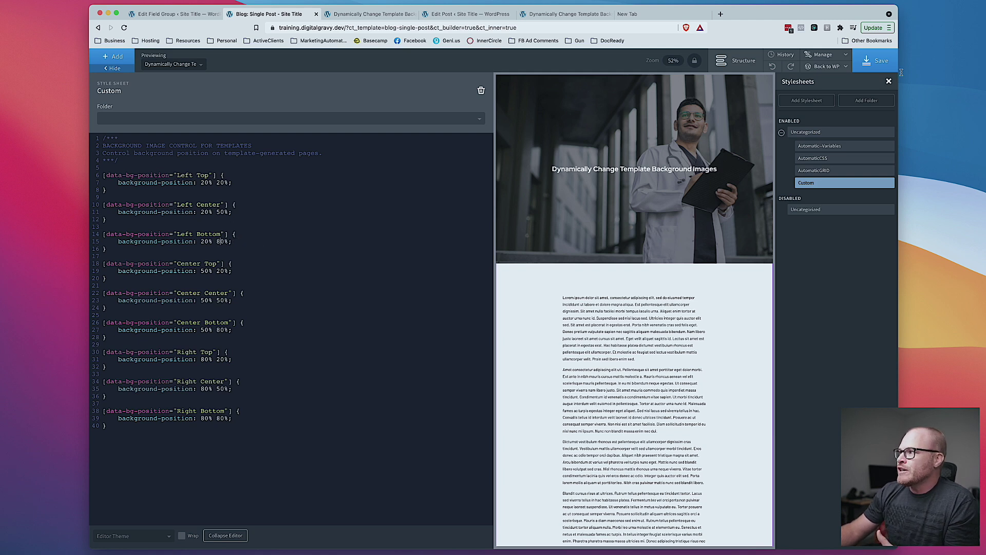
Step: Save the stylesheet and set the post's Hero Background Position to Center Top
left_click(877, 61)
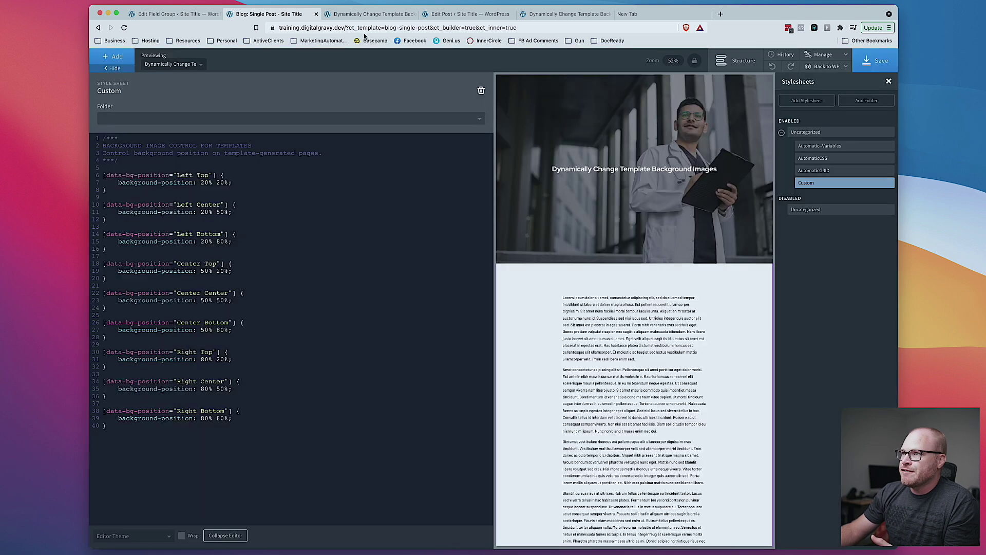
left_click(369, 14)
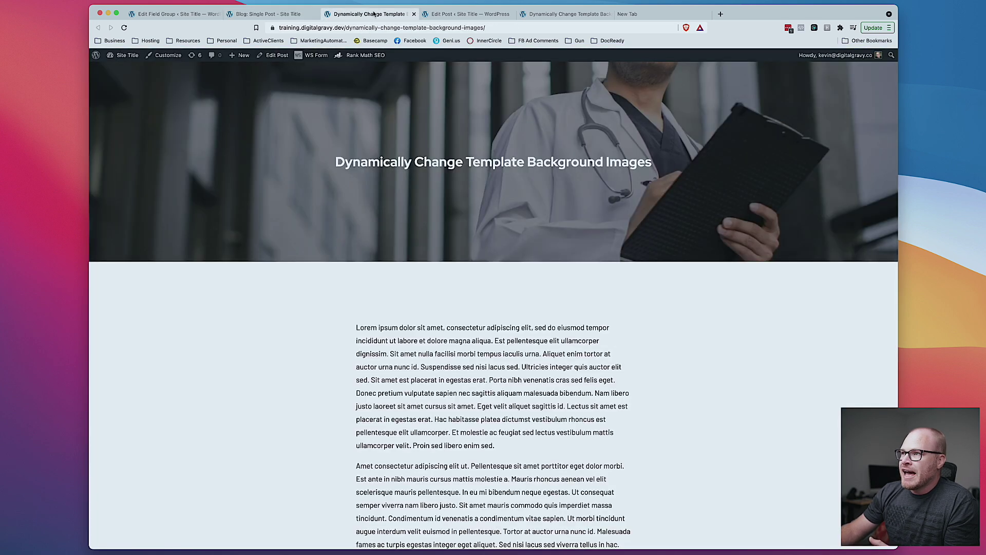
left_click(465, 14)
left_click(340, 522)
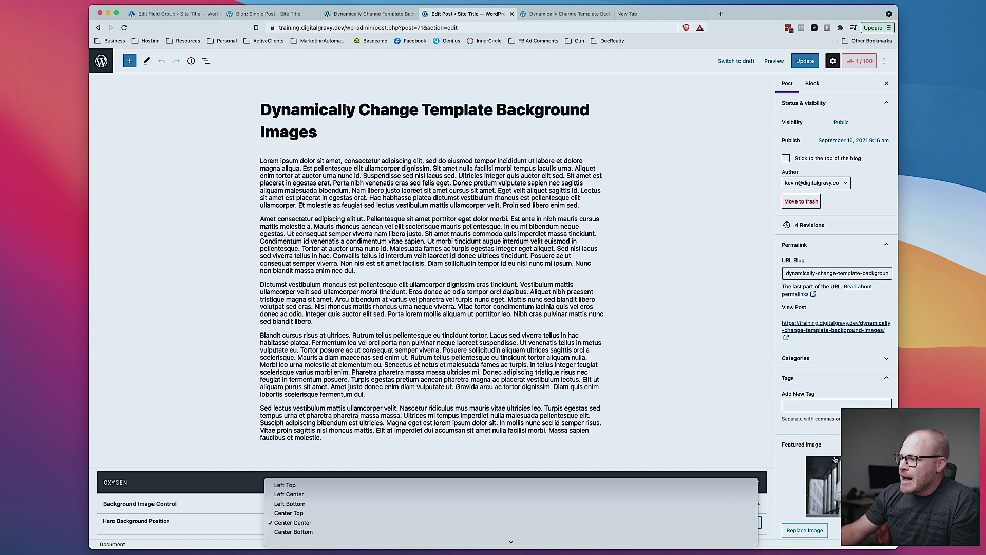
left_click(306, 513)
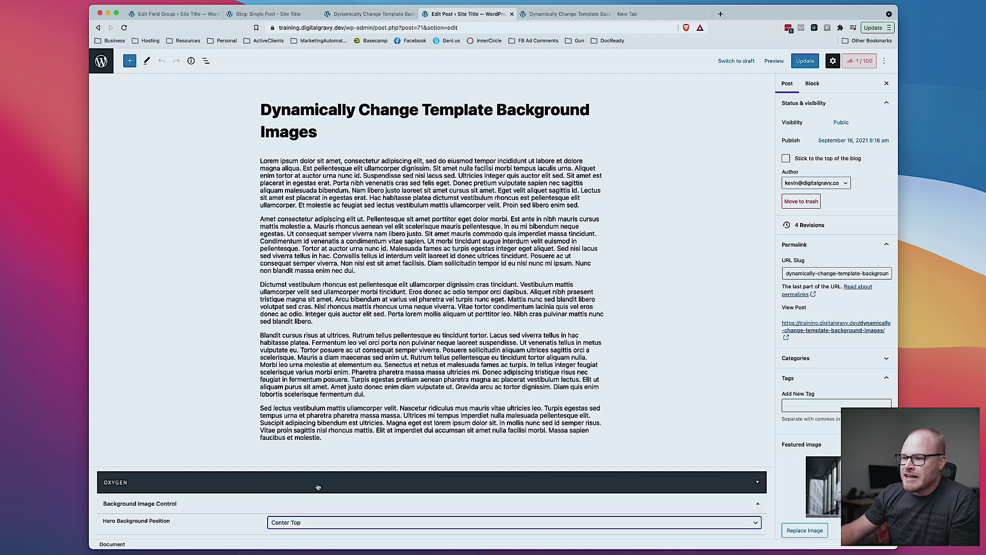
Step: Change the position to Right Top, update the post and view the live page
left_click(324, 520)
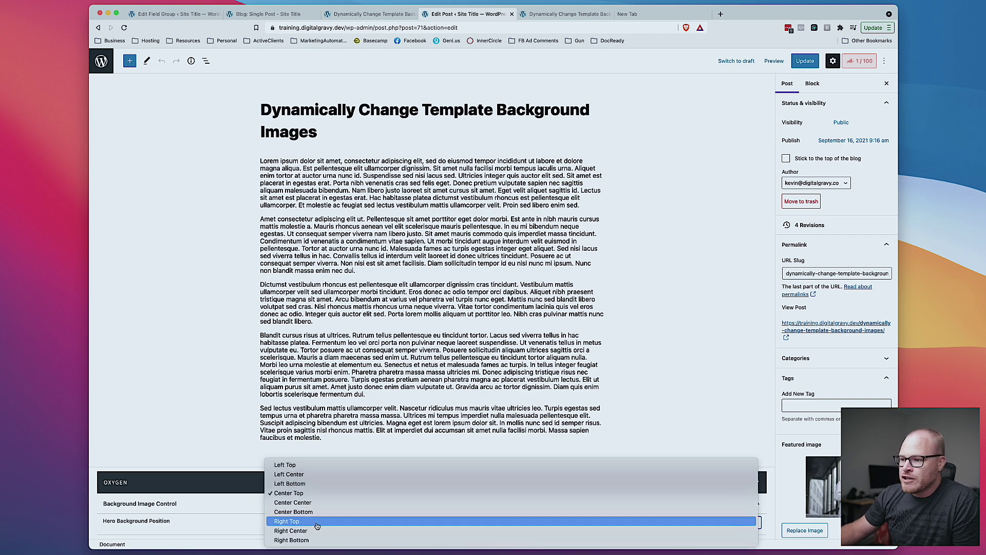
left_click(317, 521)
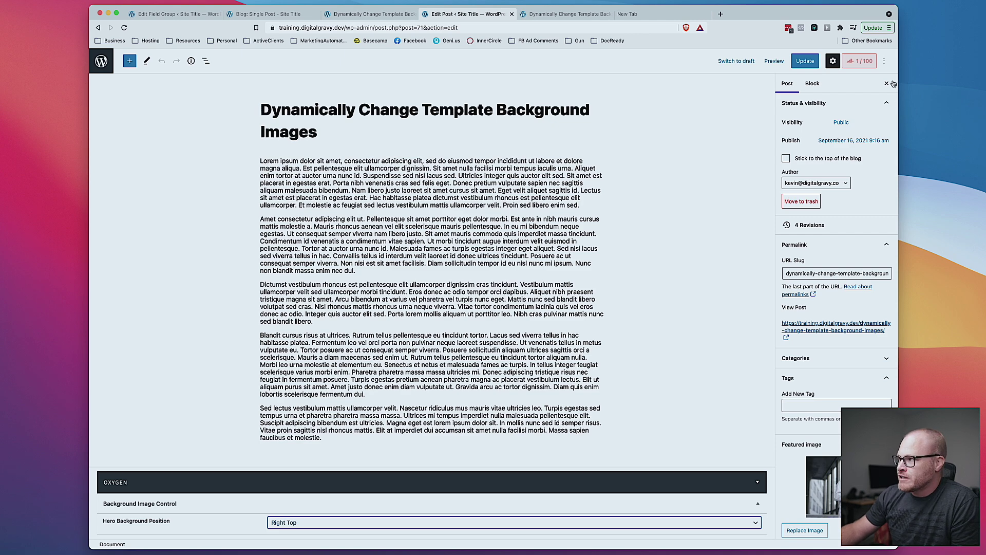
left_click(805, 60)
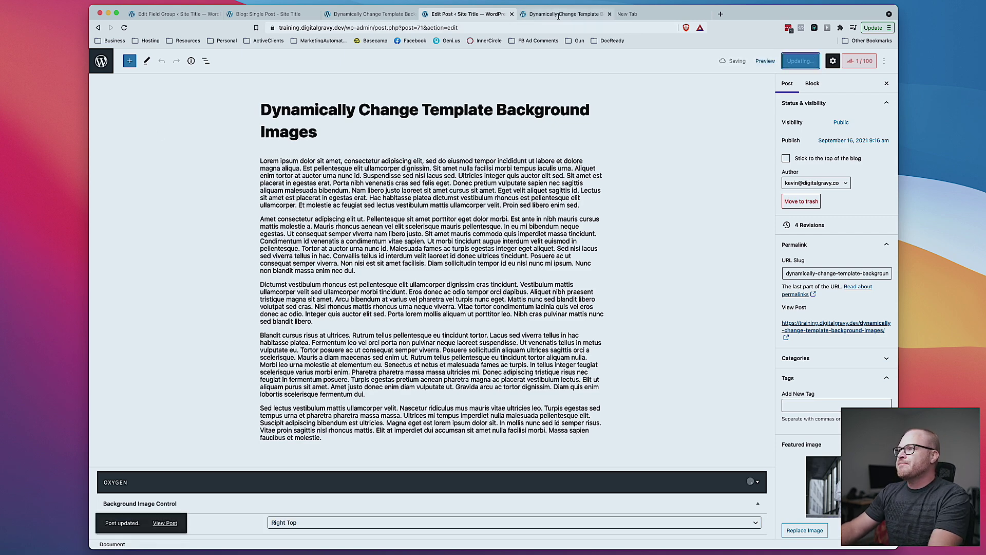
left_click(562, 14)
left_click(892, 176)
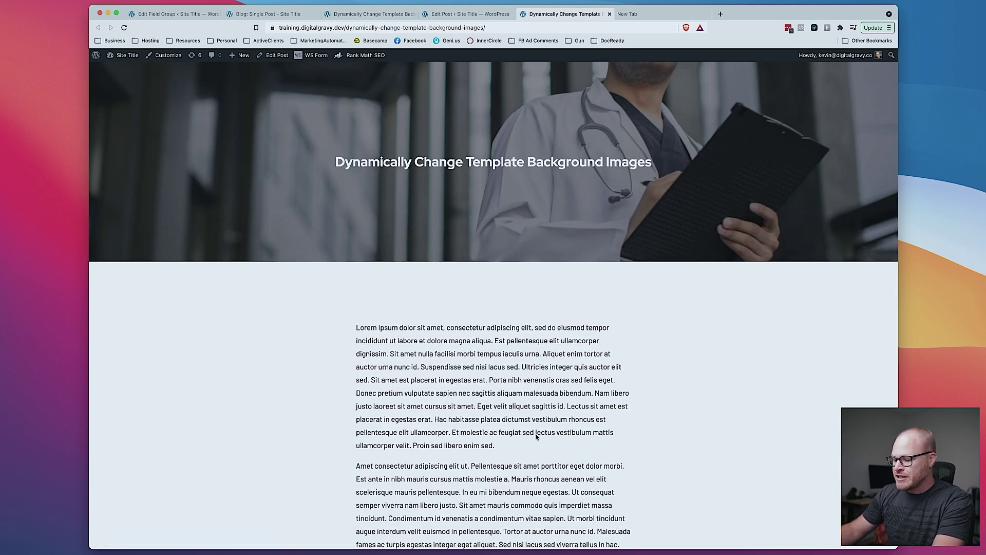
Step: Reload the live post and resize the browser to check the Right Top hero crop at several widths
key("super+r")
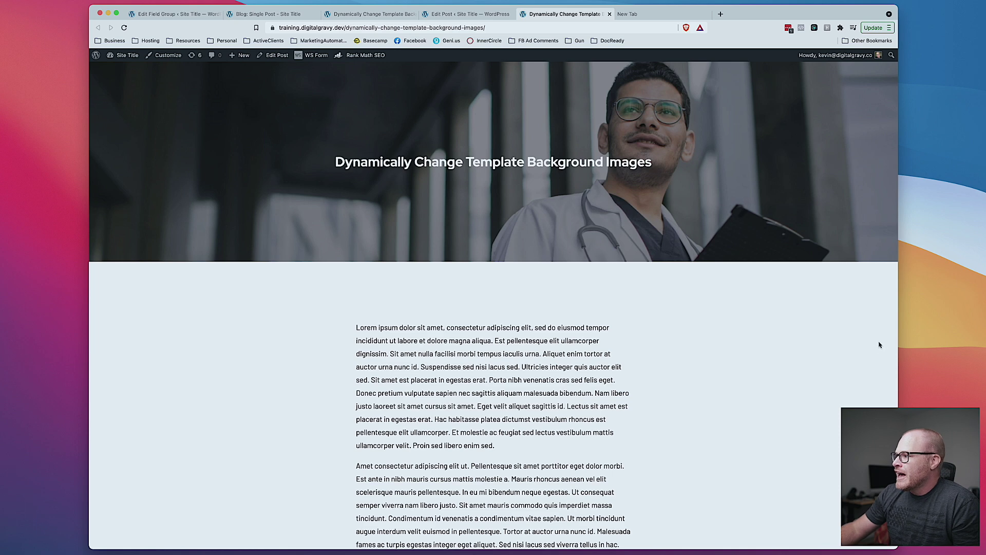
left_click_drag(899, 335, 574, 331)
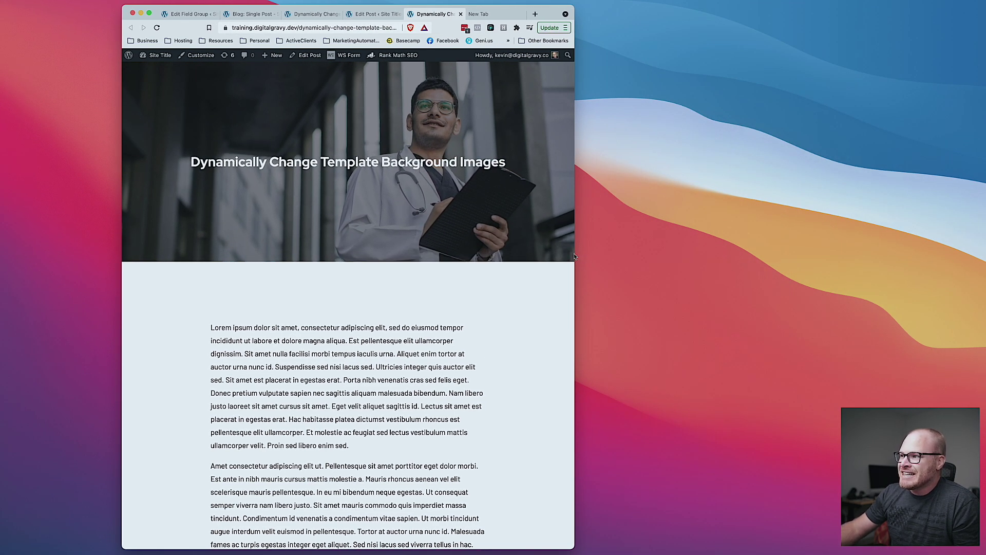
left_click_drag(574, 256, 822, 256)
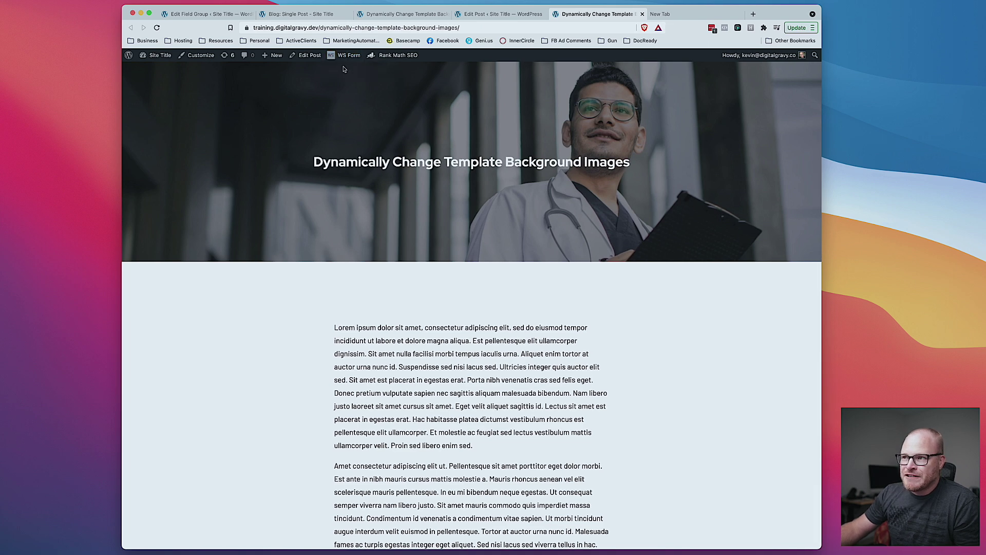
left_click_drag(822, 288, 582, 280)
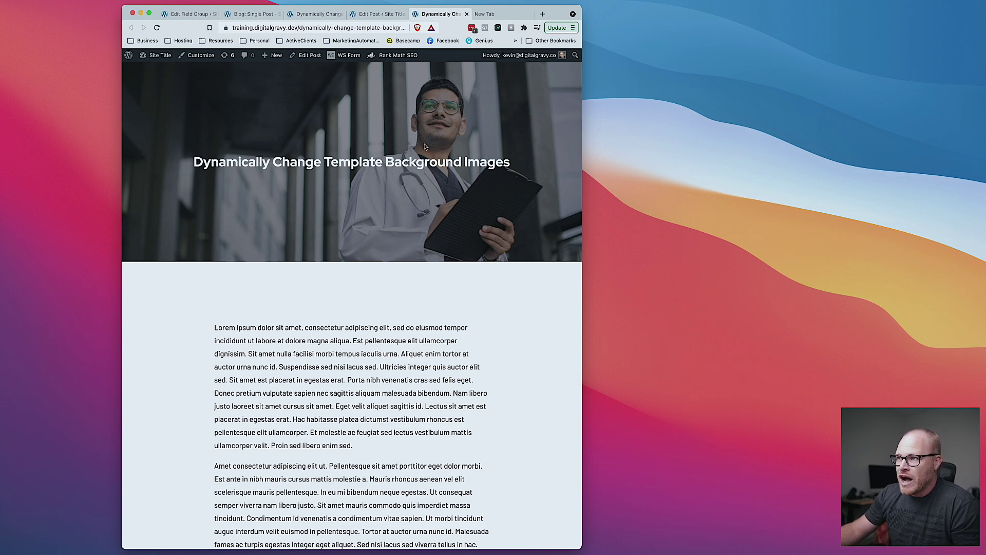
left_click_drag(582, 176, 893, 184)
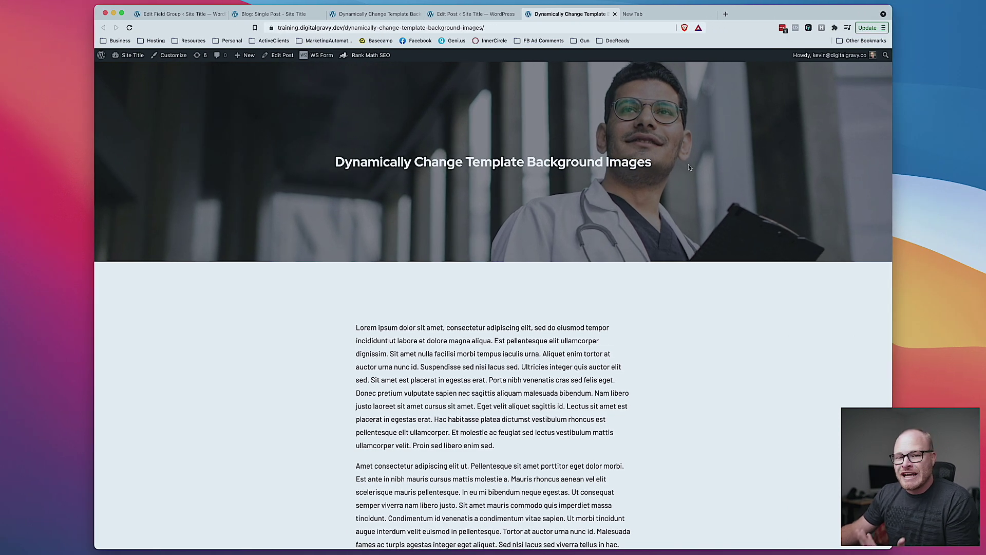
left_click_drag(894, 164, 861, 163)
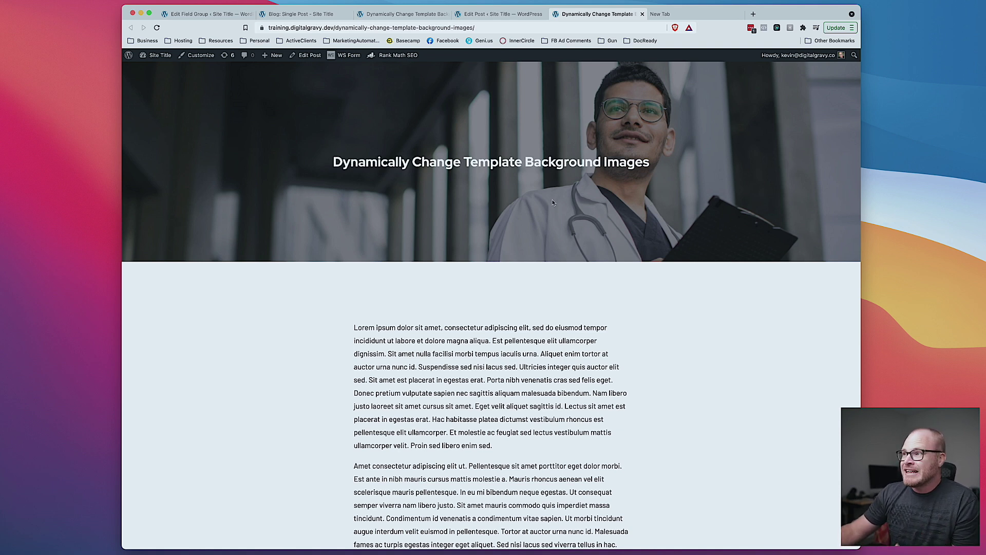
scroll(470, 154, "down", 1)
scroll(470, 154, "down", 10)
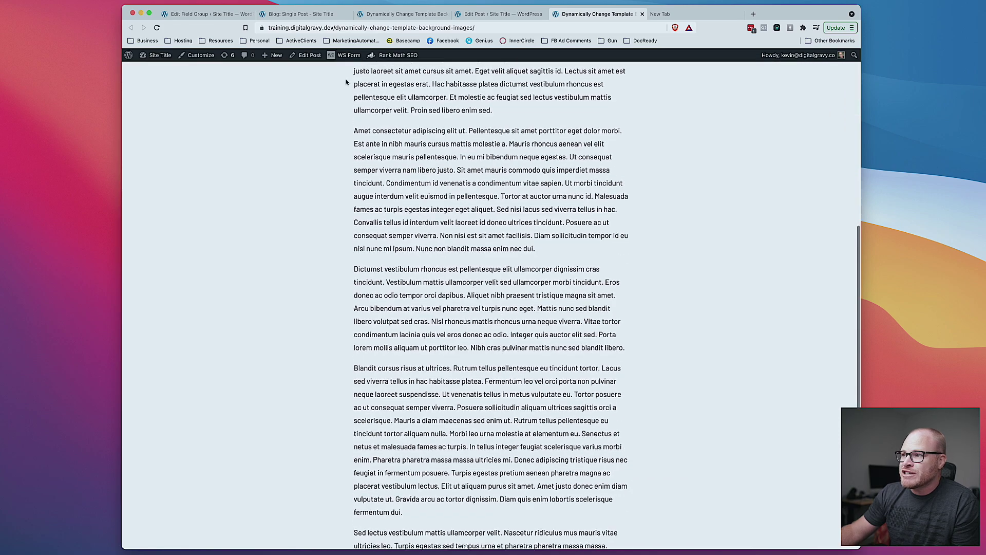
scroll(475, 288, "up", 10)
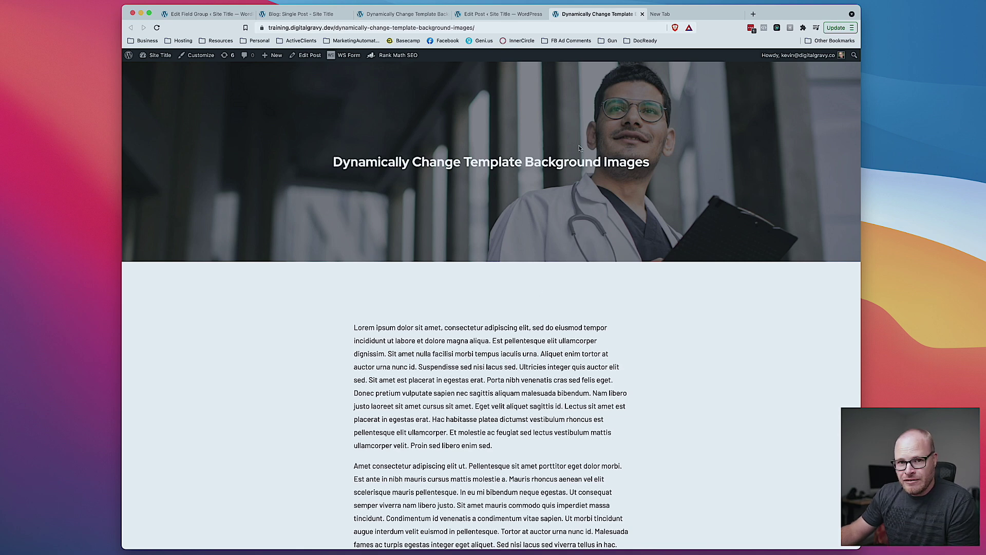
scroll(505, 224, "down", 1)
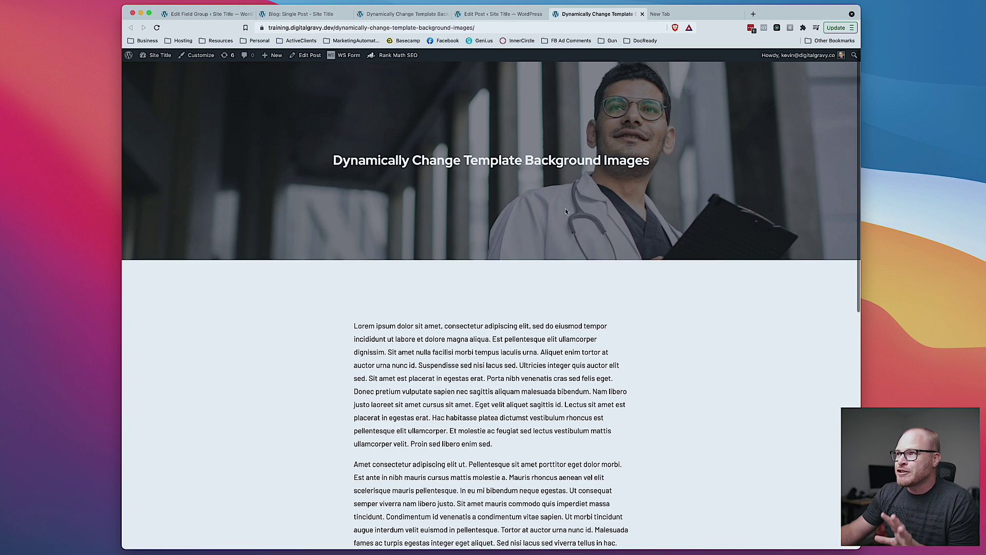
left_click(501, 13)
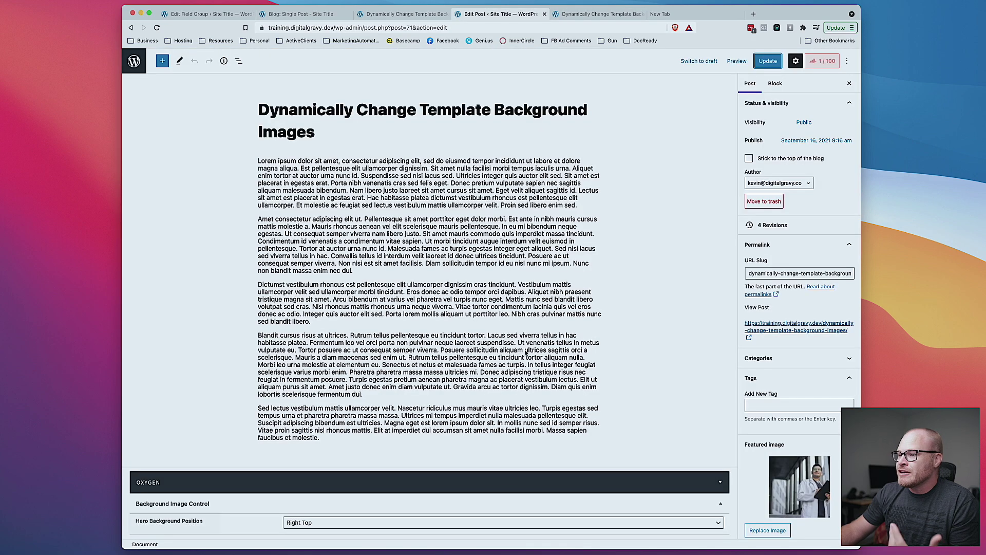
left_click(505, 517)
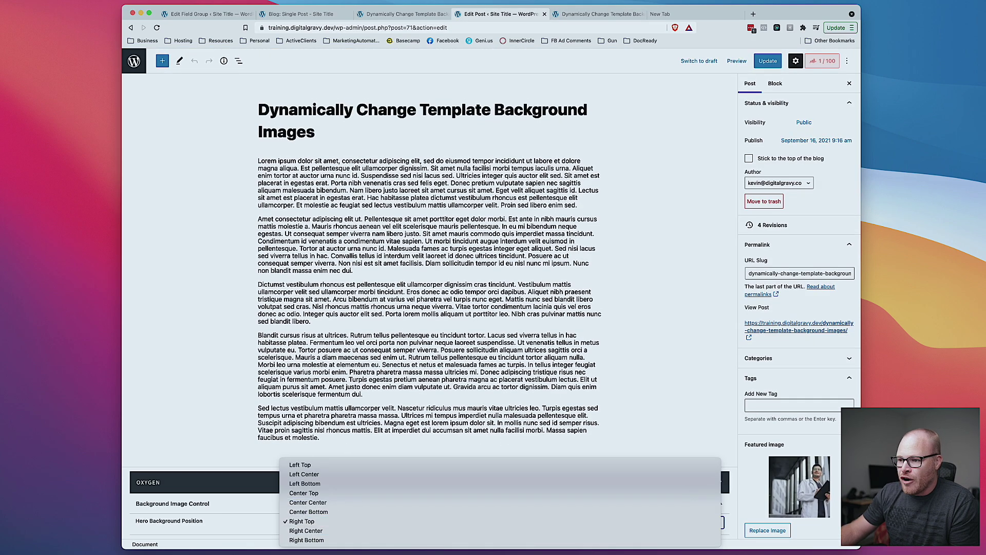
left_click(631, 411)
left_click(595, 14)
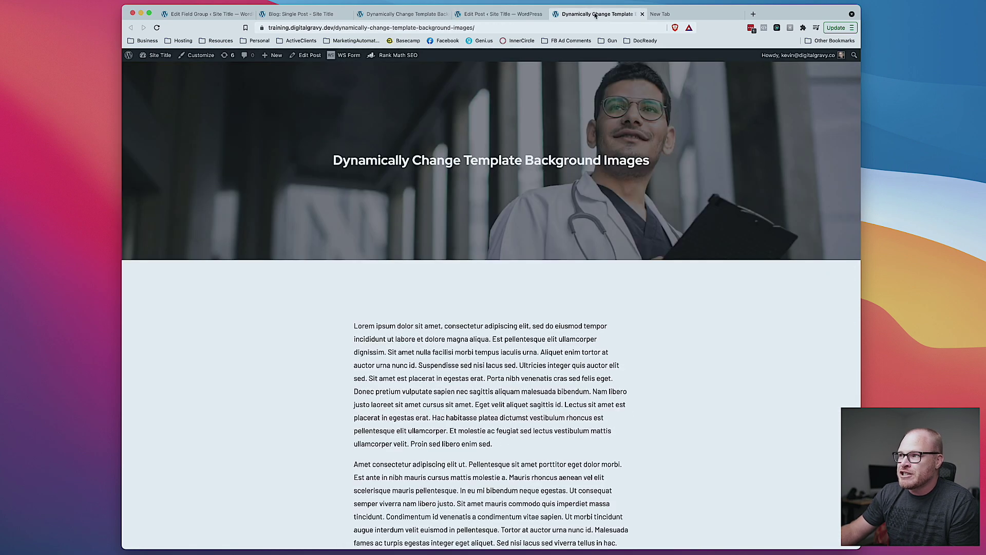